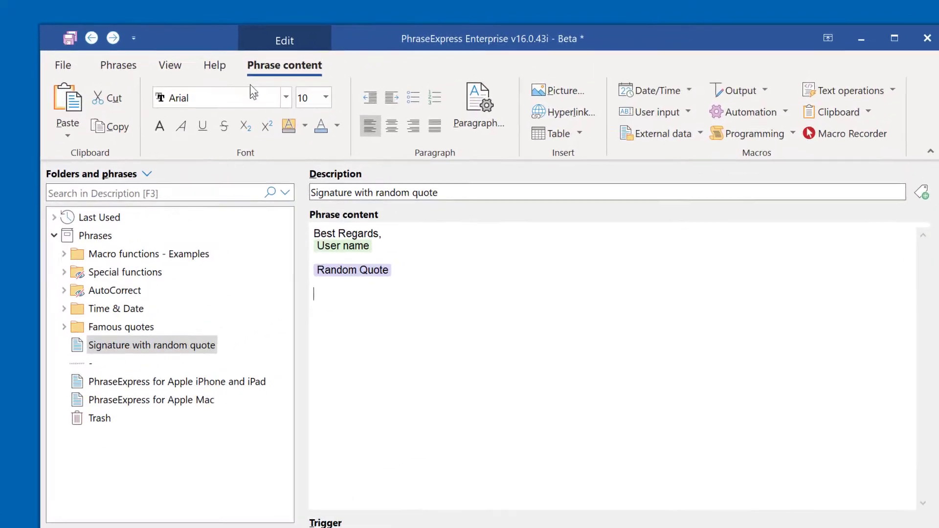
{"action": "left_click", "coordinate": [217, 67]}
{"action": "left_click", "coordinate": [172, 69]}
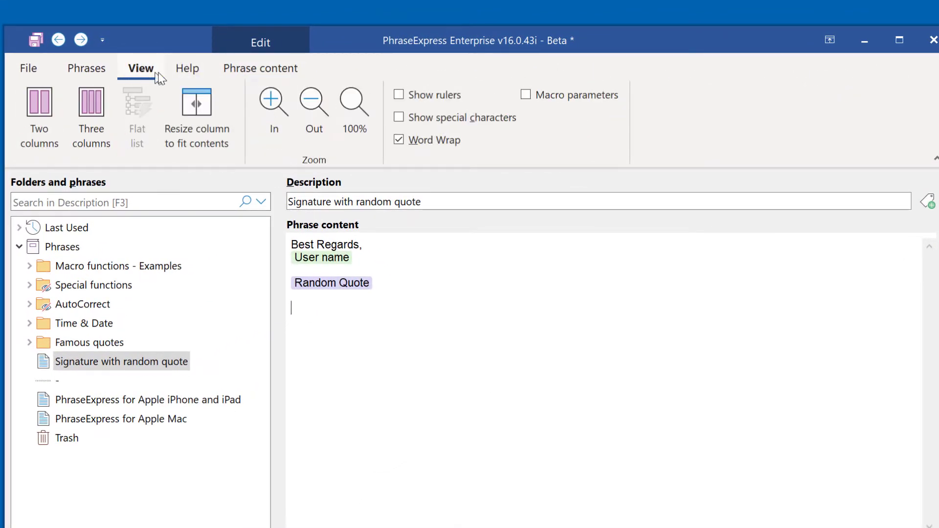
{"action": "left_click", "coordinate": [187, 69]}
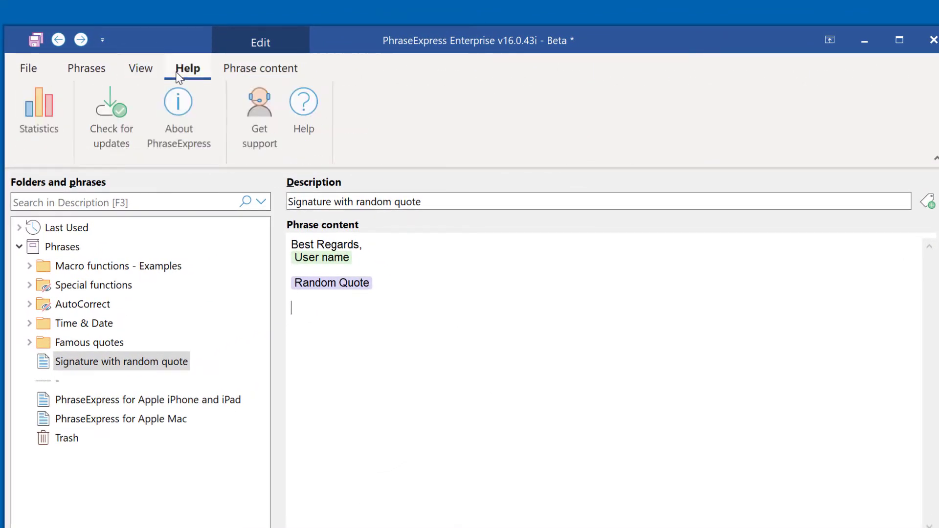
{"action": "left_click", "coordinate": [242, 72]}
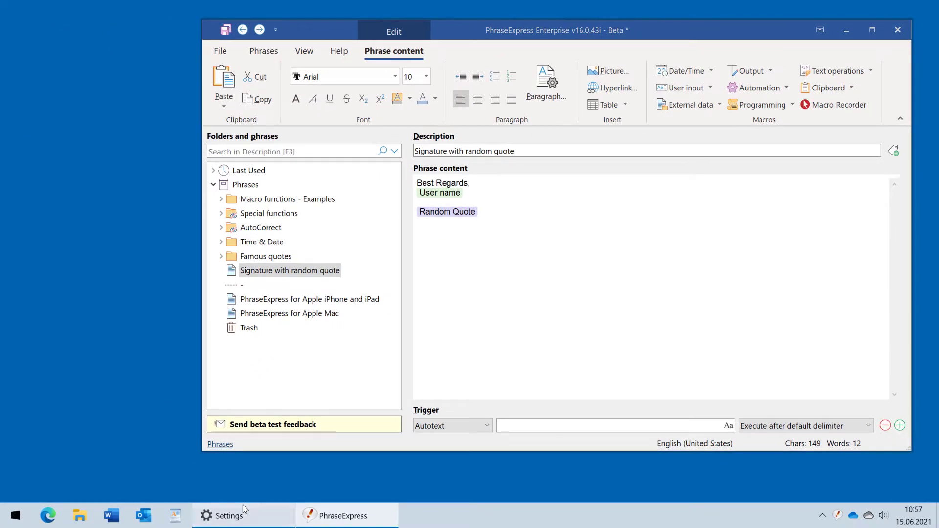
In the Windows Settings colour options, switch the colour mode to Dark and back to Light.
{"action": "left_click", "coordinate": [245, 511]}
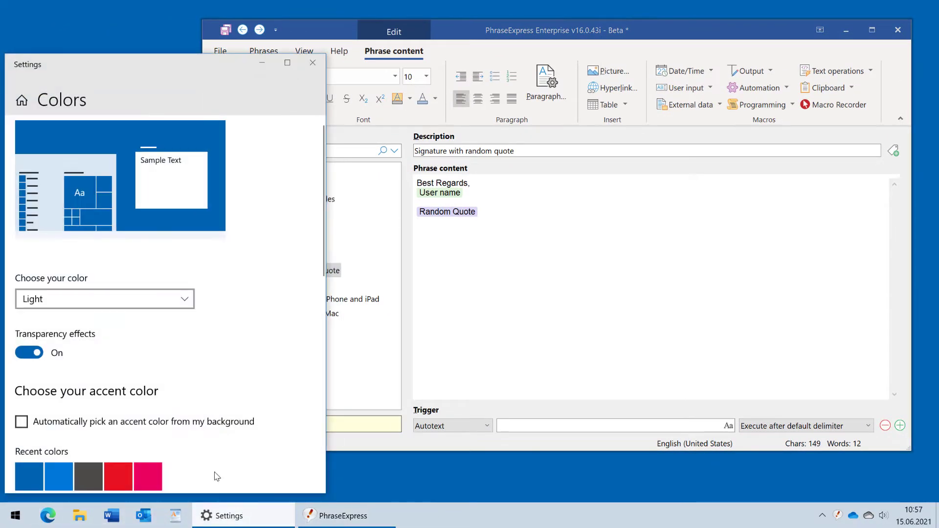
{"action": "left_click", "coordinate": [134, 304]}
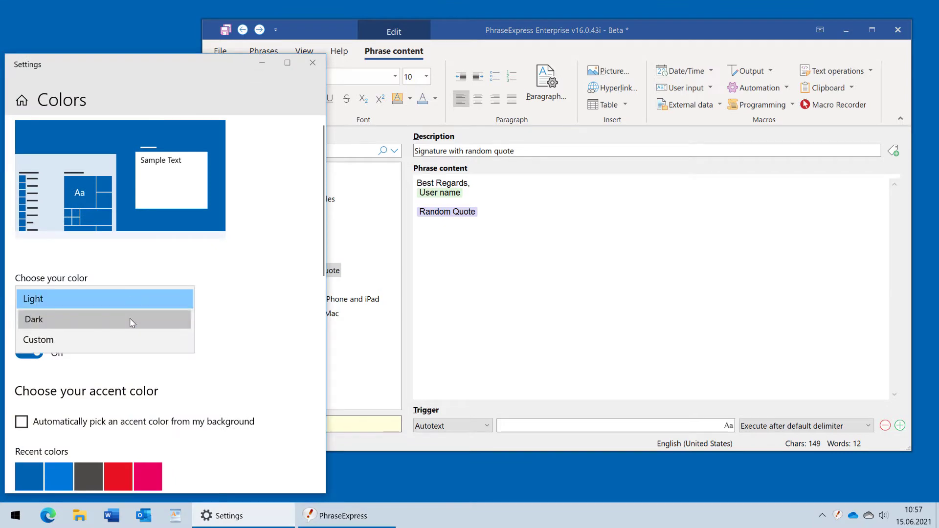
{"action": "left_click", "coordinate": [130, 319]}
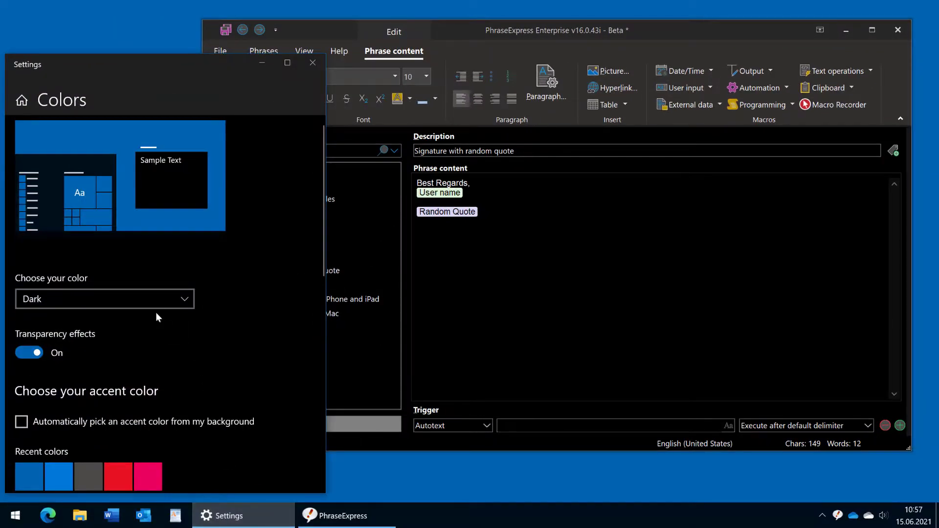
{"action": "left_click", "coordinate": [153, 300]}
{"action": "left_click", "coordinate": [148, 279]}
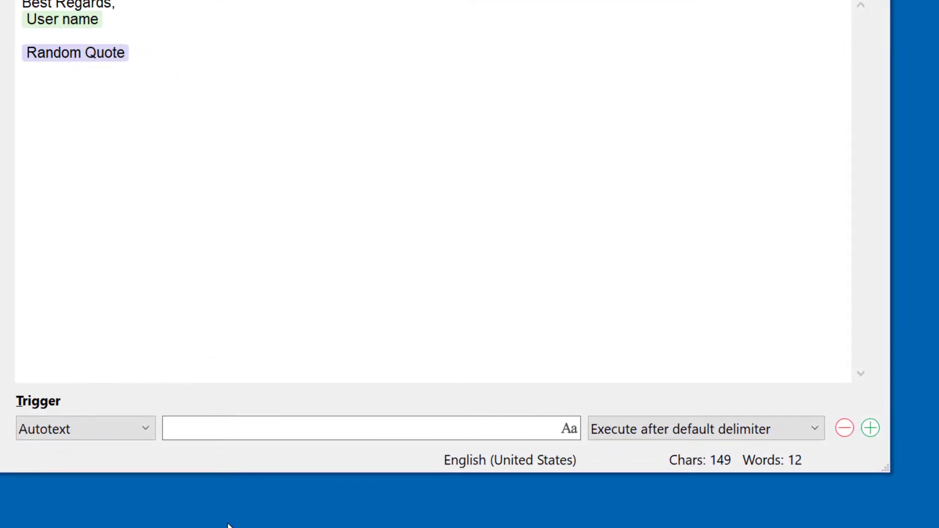
Set the autotext trigger of the Signature with random quote phrase to "short".
{"action": "left_click", "coordinate": [289, 429]}
{"action": "type", "text": "short"}
Add a second autotext trigger, "short2", to the Signature with random quote phrase.
{"action": "left_click", "coordinate": [870, 428]}
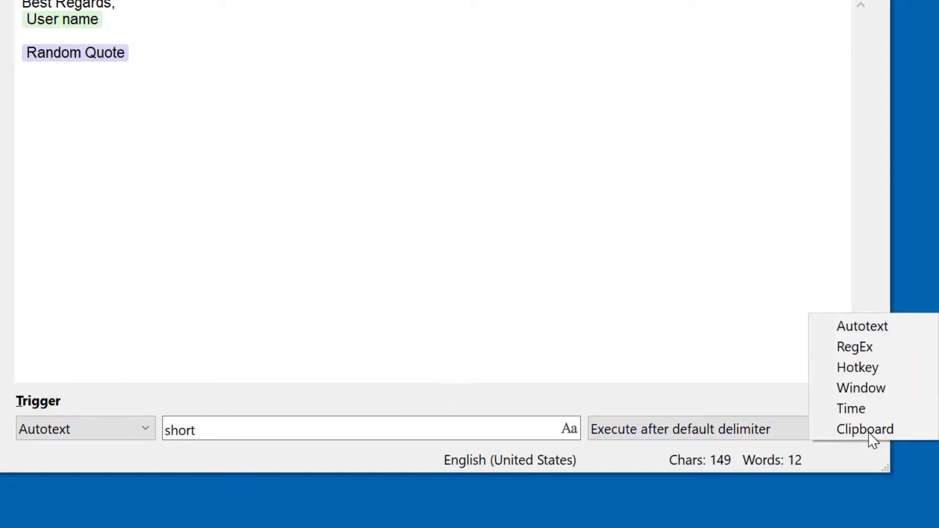
{"action": "left_click", "coordinate": [851, 326]}
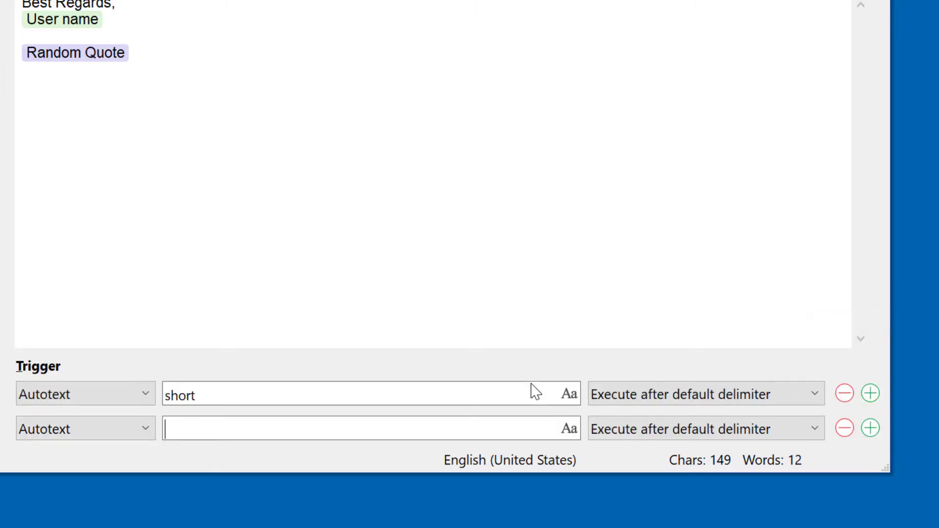
{"action": "type", "text": "short2"}
Add a hotkey trigger of Ctrl+Alt+T and a time trigger of 12:23 to the signature phrase.
{"action": "left_click", "coordinate": [870, 429]}
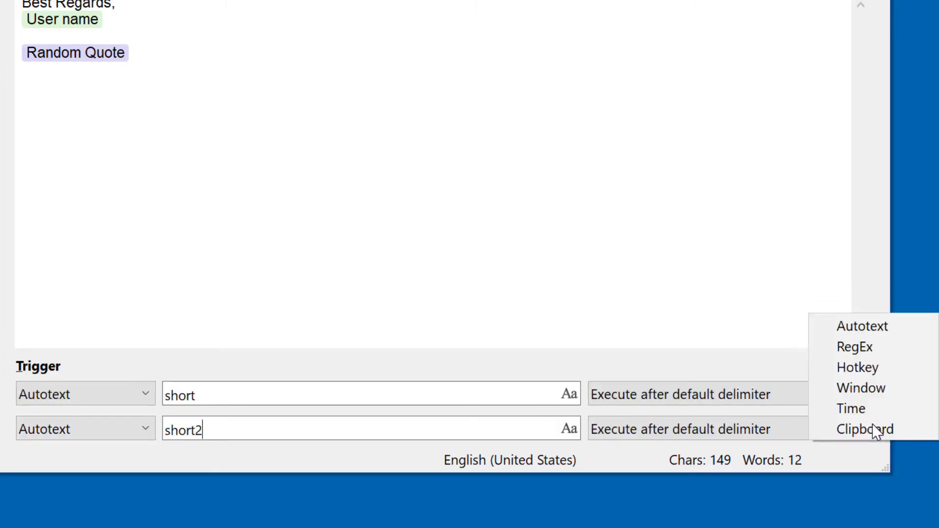
{"action": "left_click", "coordinate": [873, 371]}
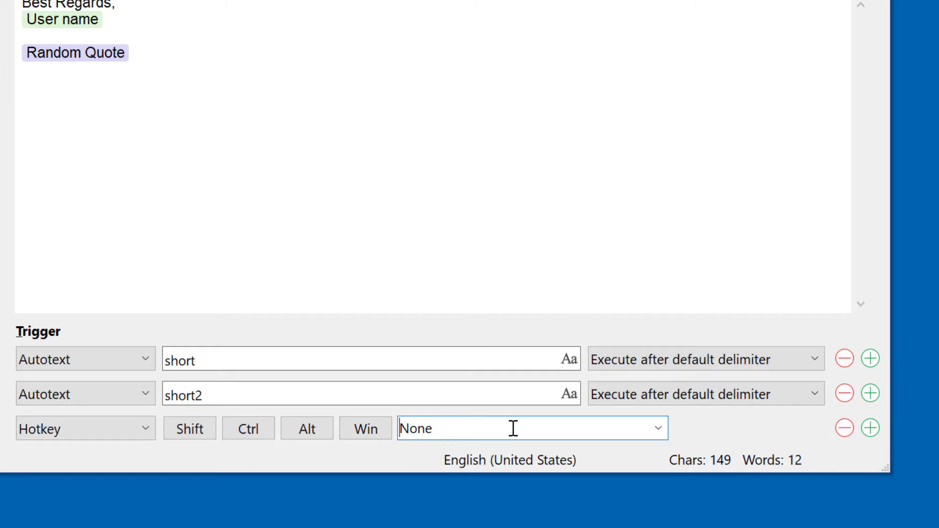
{"action": "key", "text": "ctrl+alt+t"}
{"action": "left_click", "coordinate": [870, 429]}
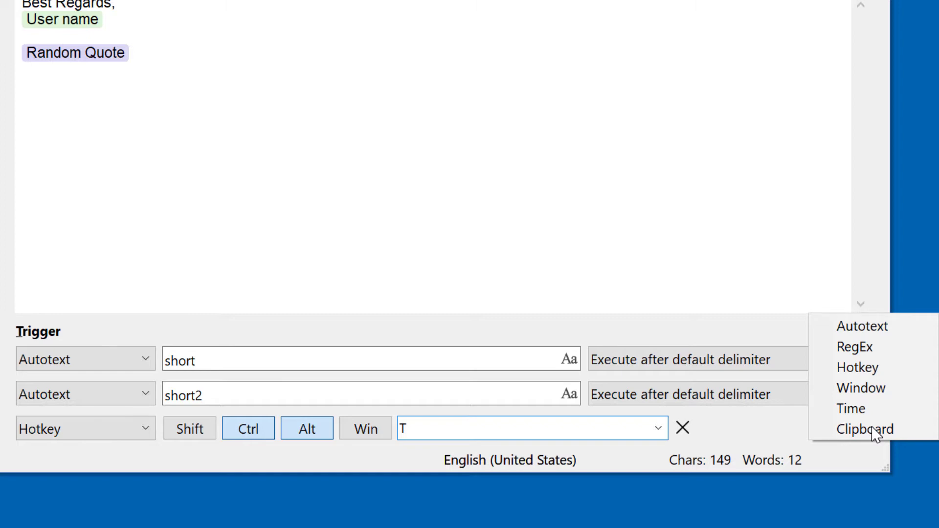
{"action": "left_click", "coordinate": [853, 409]}
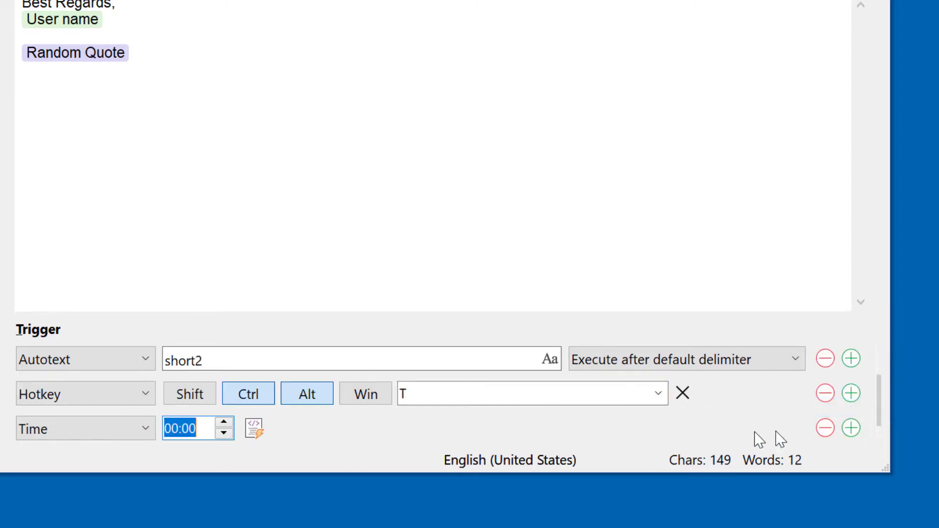
{"action": "type", "text": "1223"}
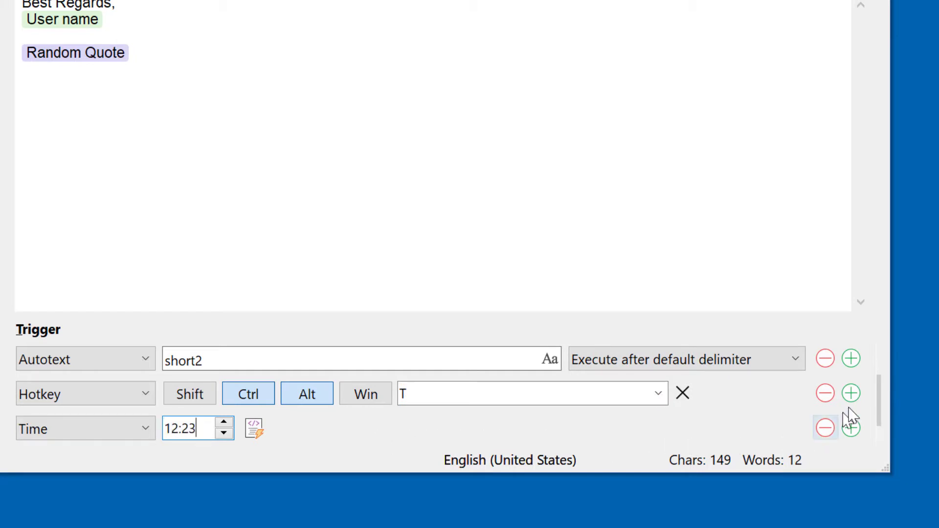
Remove the time, hotkey and "short2" triggers from the signature phrase, keeping only "short".
{"action": "left_click_drag", "start_coordinate": [878, 398], "coordinate": [876, 446]}
{"action": "left_click", "coordinate": [829, 433]}
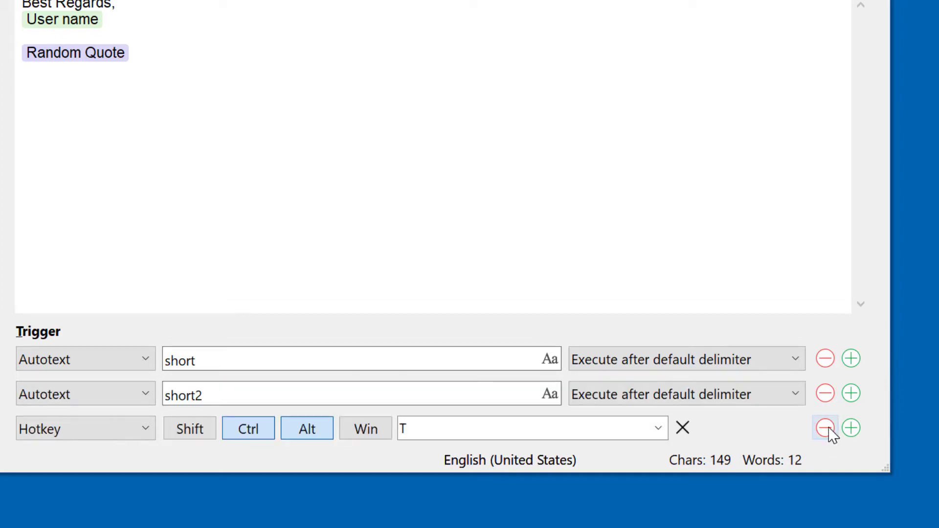
{"action": "left_click", "coordinate": [829, 433]}
{"action": "left_click", "coordinate": [704, 447]}
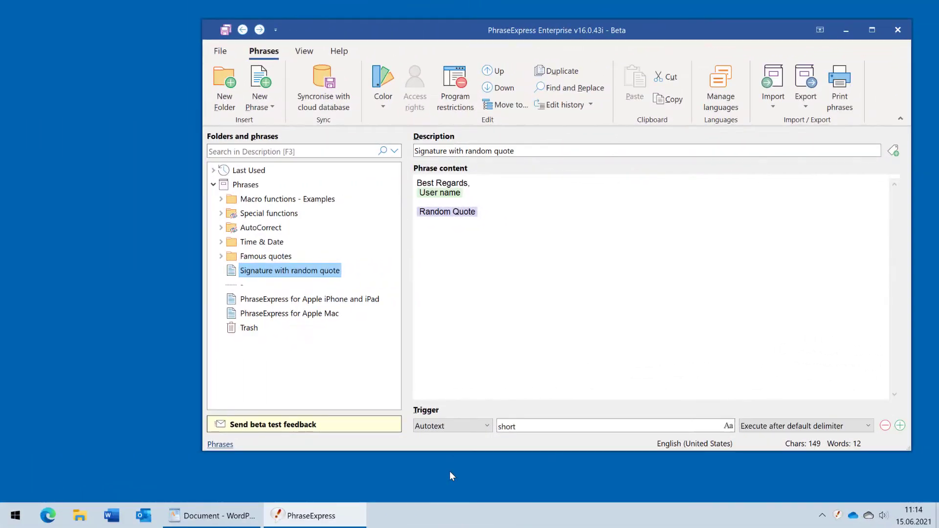
Give the Famous quotes folder a Clipboard trigger with the e-mail pattern [^@ \t\r\n]+@[^@ \t\r\n]+\.[^@ \t\r\n]+.
{"action": "left_click", "coordinate": [278, 258]}
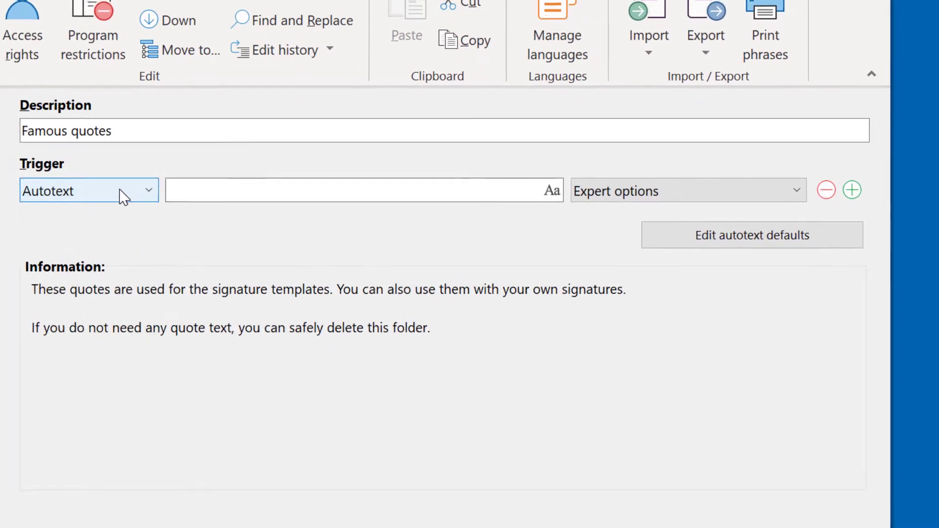
{"action": "left_click", "coordinate": [471, 185]}
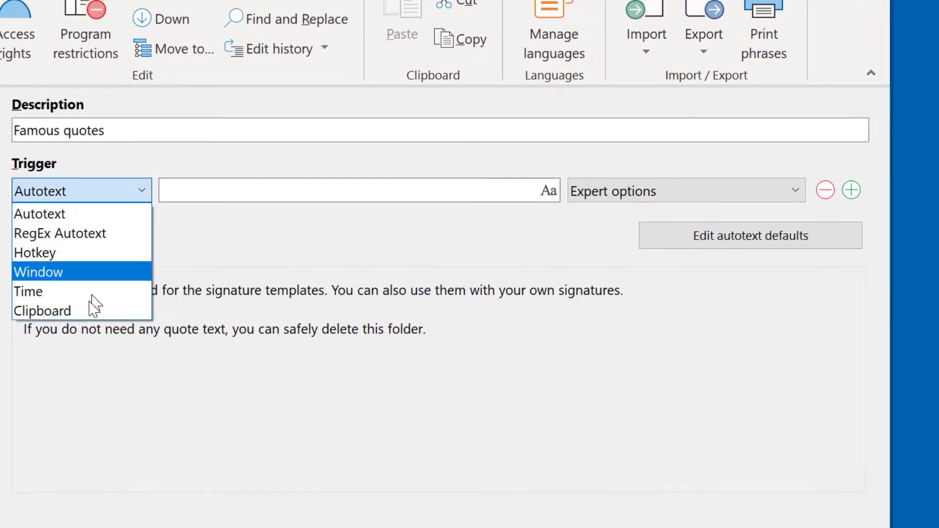
{"action": "left_click", "coordinate": [85, 310]}
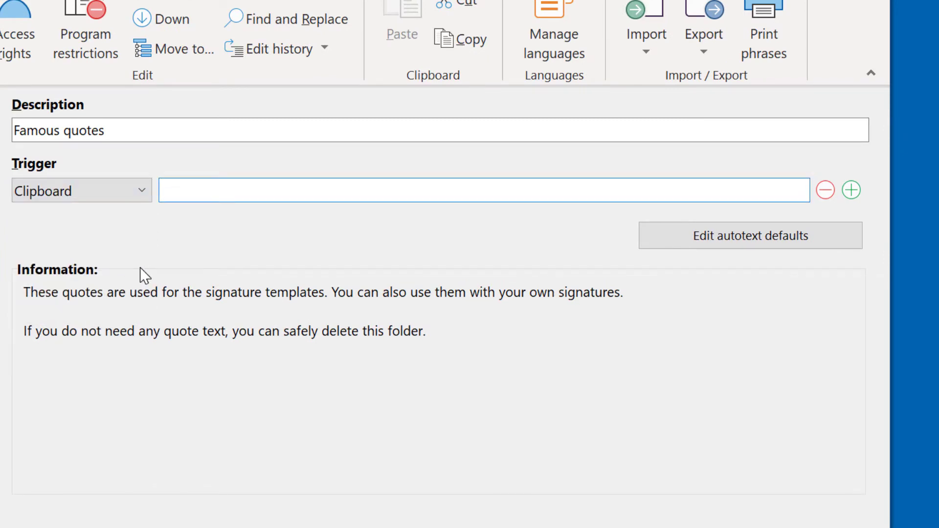
{"action": "type", "text": "[^@ \\t\\r\\n]+@[^@ \\t\\r\\n]+\\.[^@ \\t\\r\\n]+"}
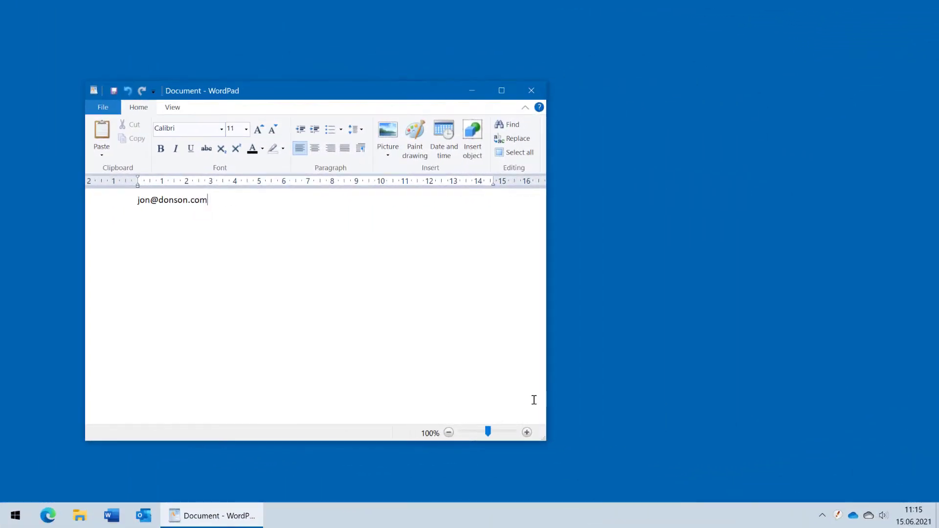
In the WordPad document, select the whole e-mail address and copy it to test the clipboard trigger.
{"action": "double_click", "coordinate": [196, 204]}
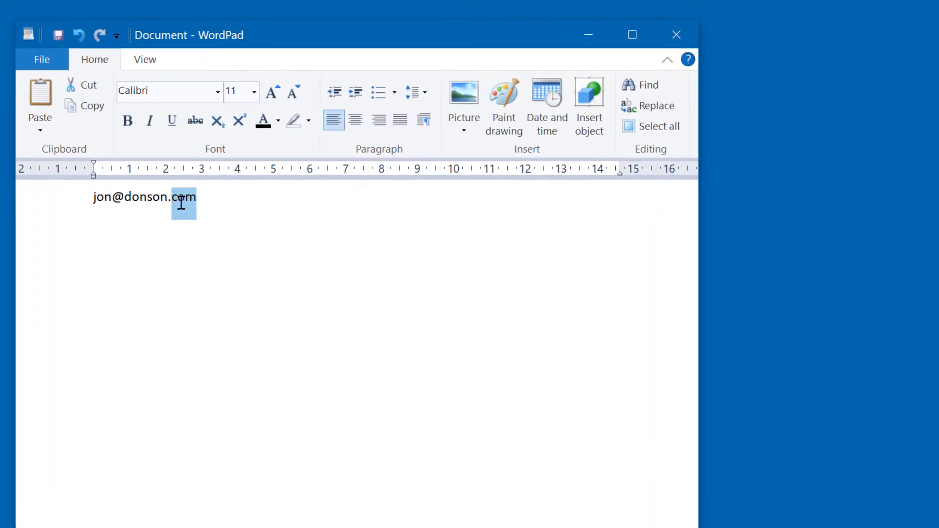
{"action": "left_click_drag", "start_coordinate": [225, 216], "coordinate": [60, 216]}
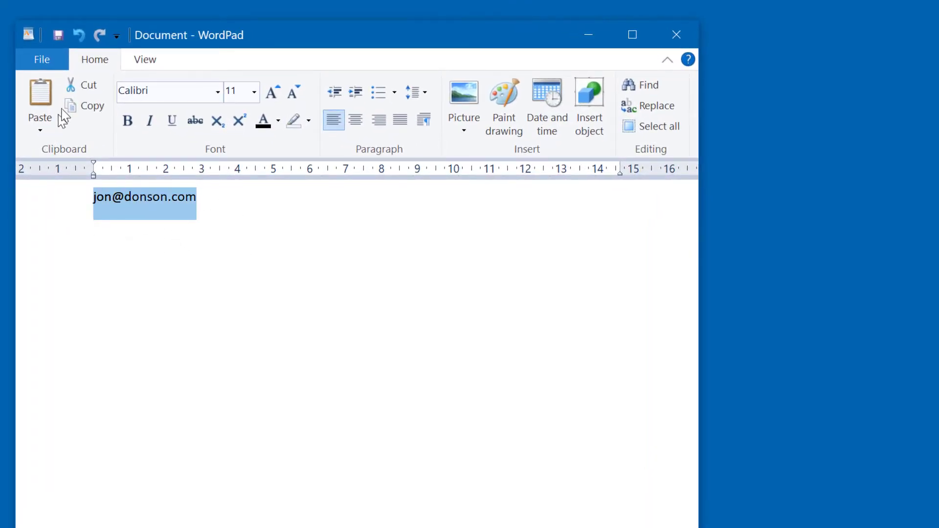
{"action": "key", "text": "ctrl+space"}
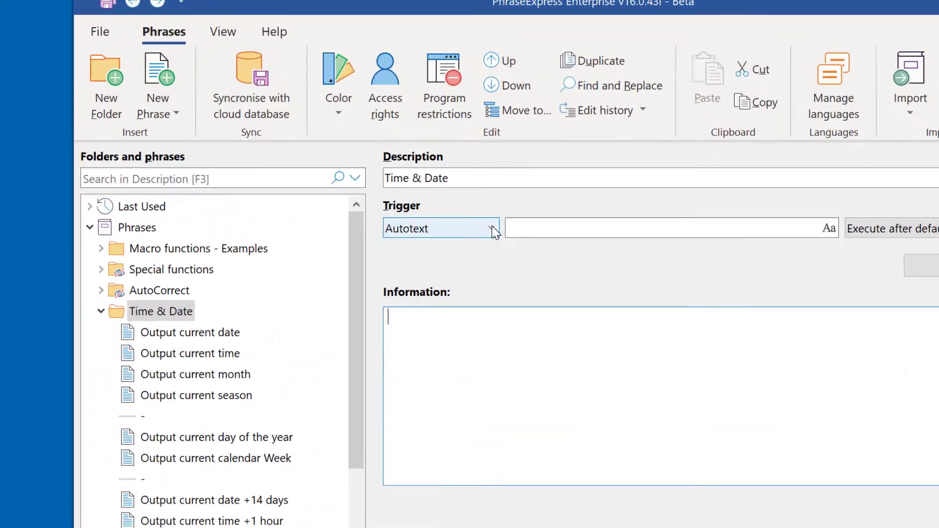
Change the Time & Date folder's trigger in PhraseExpress to Window and restrict it to the Wordpad program.
{"action": "left_click", "coordinate": [487, 185]}
{"action": "left_click", "coordinate": [426, 336]}
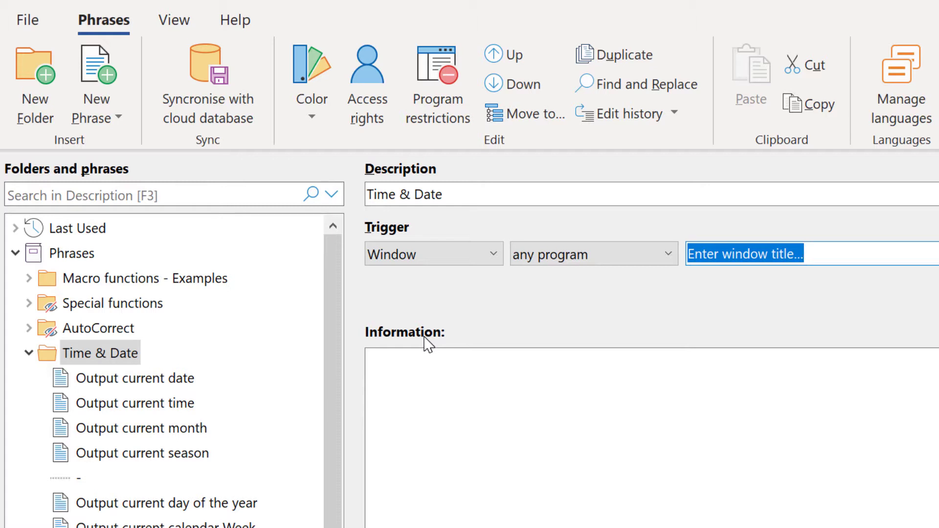
{"action": "left_click", "coordinate": [571, 253]}
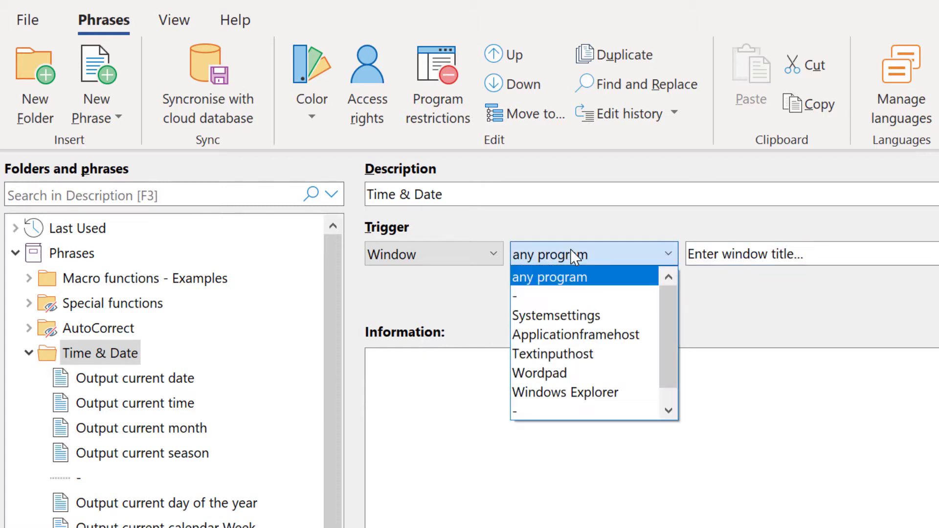
{"action": "left_click", "coordinate": [562, 377]}
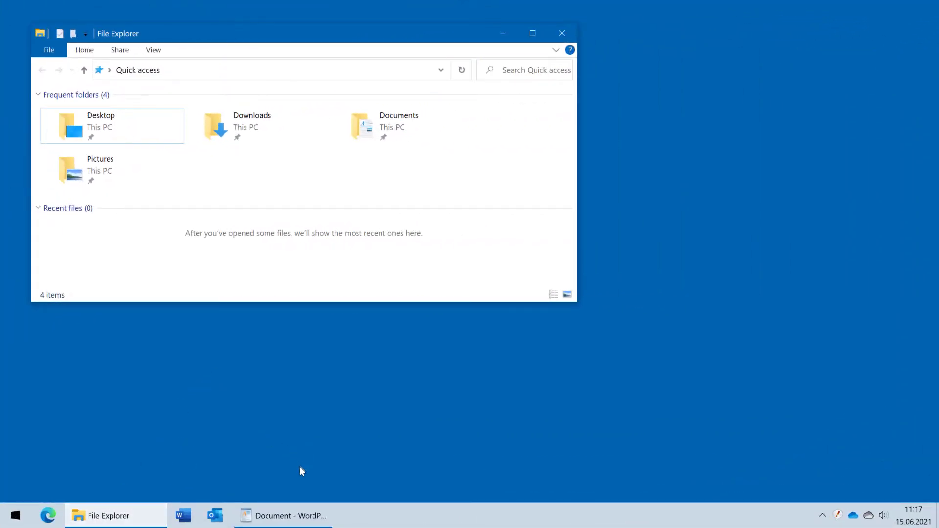
Bring the WordPad document to the front to test the window trigger, and dismiss the Time & Date phrase menu.
{"action": "left_click", "coordinate": [287, 516]}
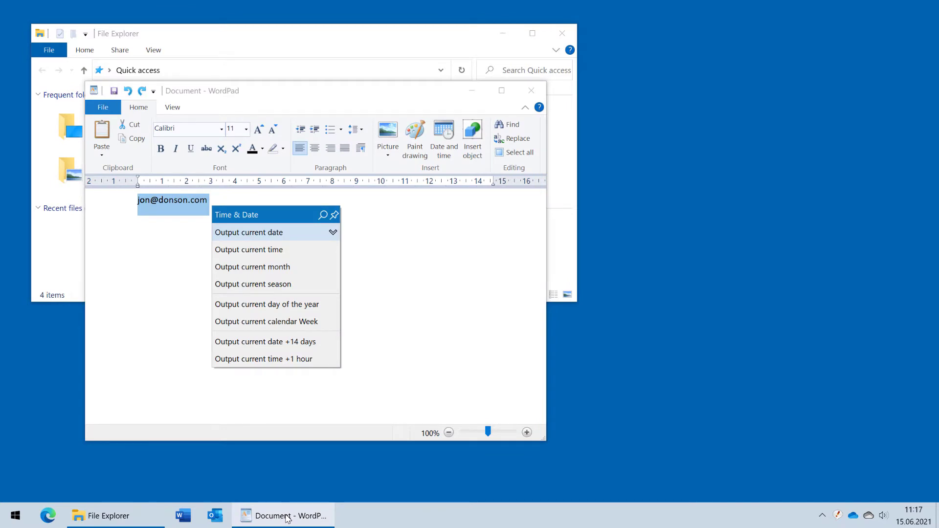
{"action": "key", "text": "Escape"}
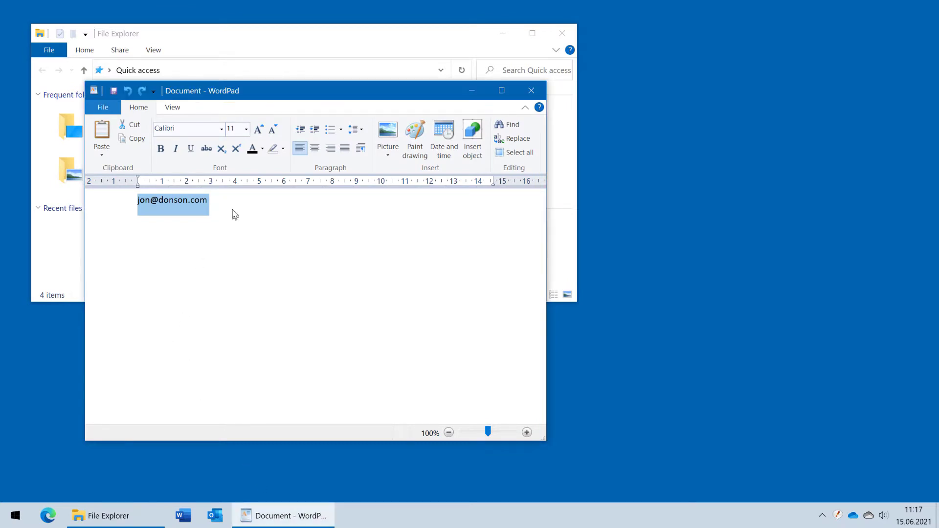
{"action": "left_click", "coordinate": [141, 141]}
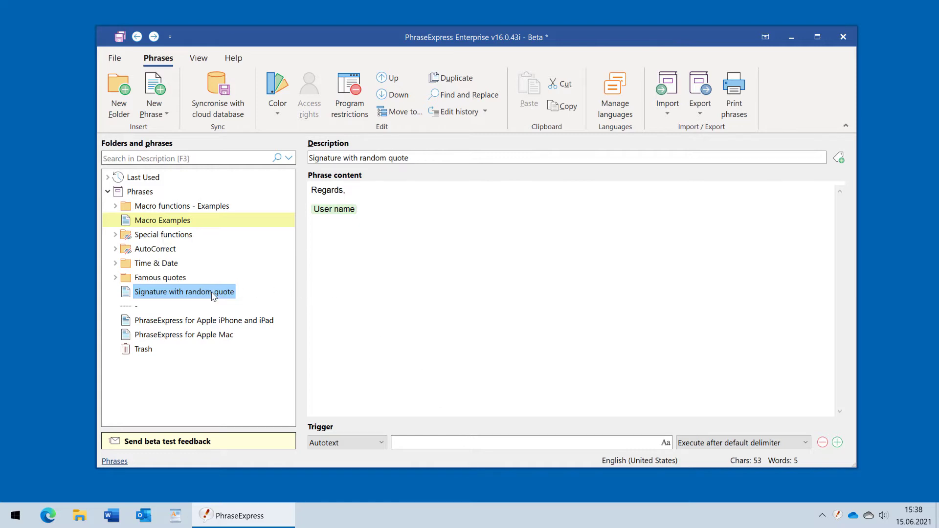
Open the version history of the Signature with random quote phrase in PhraseExpress and examine its current and earlier versions.
{"action": "right_click", "coordinate": [226, 292]}
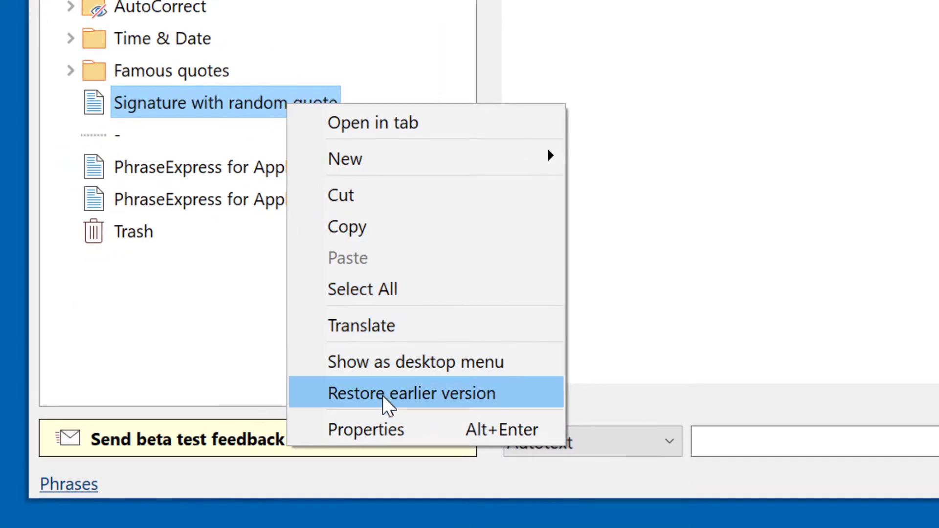
{"action": "left_click", "coordinate": [382, 395]}
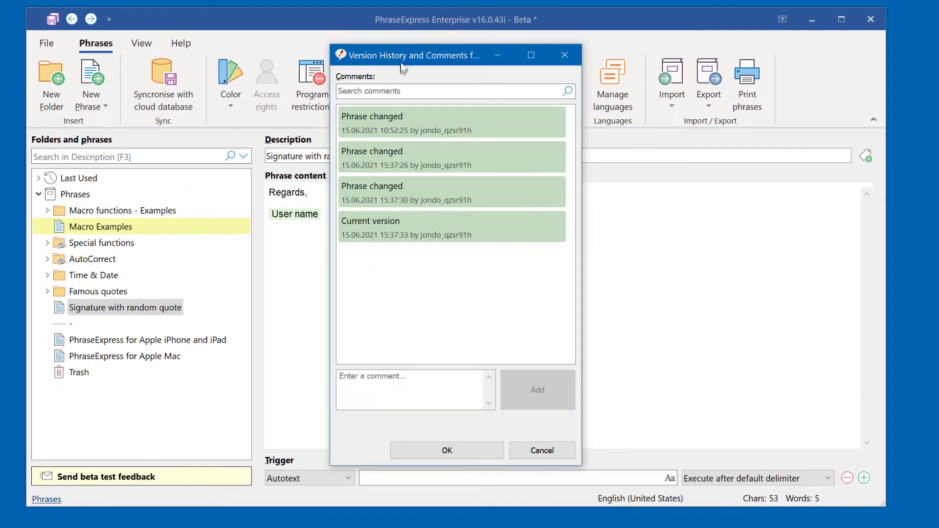
{"action": "left_click_drag", "start_coordinate": [401, 63], "coordinate": [617, 81]}
{"action": "left_click", "coordinate": [602, 242]}
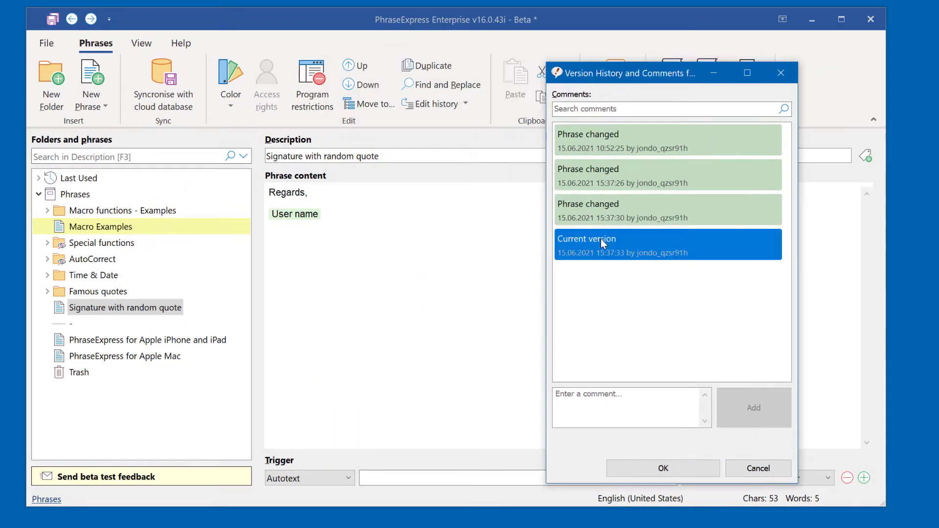
{"action": "left_click", "coordinate": [605, 206]}
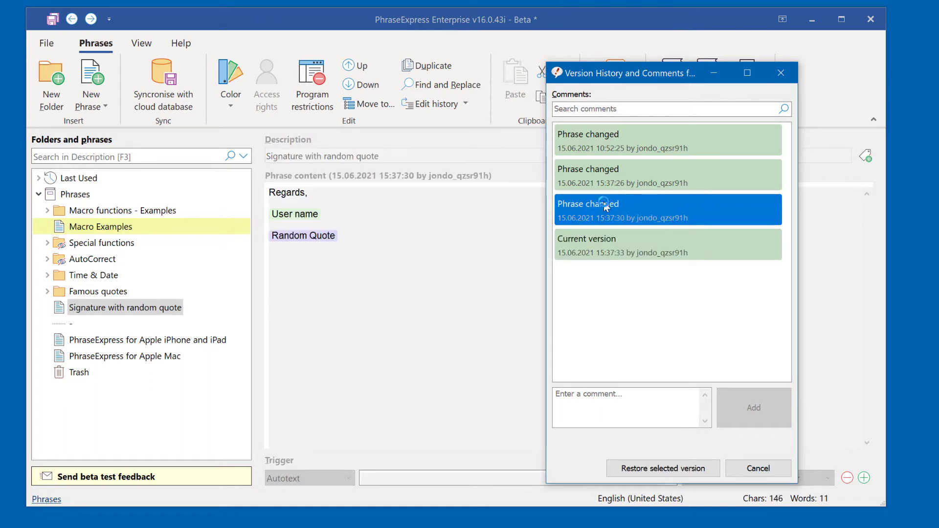
{"action": "left_click", "coordinate": [602, 183]}
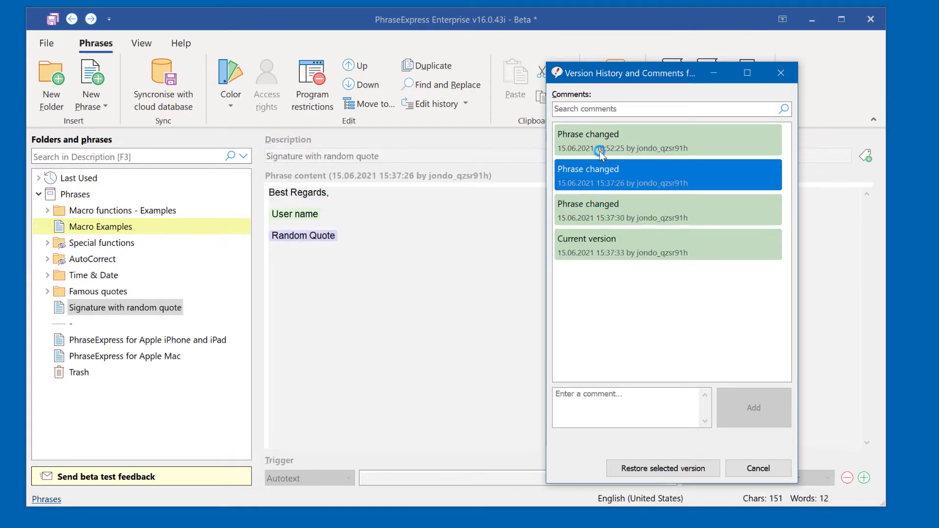
{"action": "left_click", "coordinate": [600, 152]}
Change the comment of the phrase version dated 15.06.2021 15:37:26 to "Best one".
{"action": "left_click", "coordinate": [601, 168]}
{"action": "double_click", "coordinate": [608, 172]}
{"action": "left_click_drag", "start_coordinate": [620, 170], "coordinate": [557, 163]}
{"action": "type", "text": "Best one"}
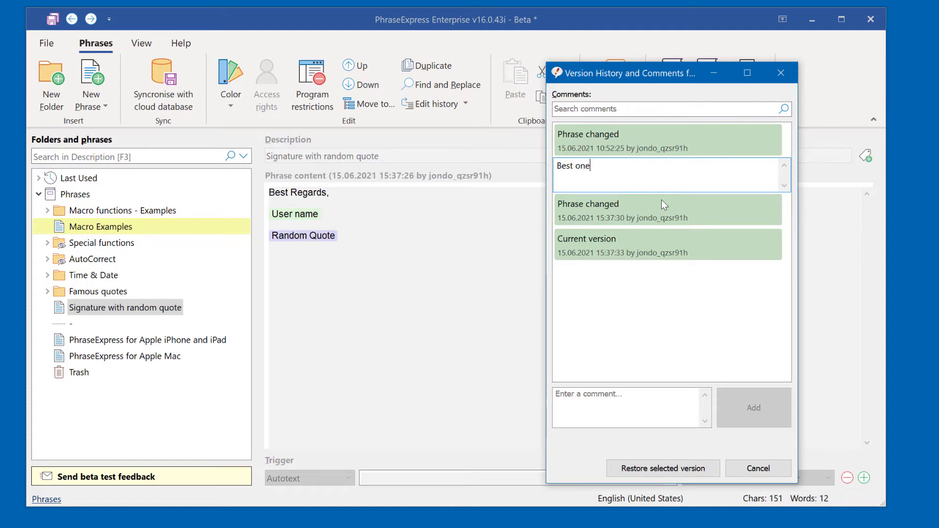
{"action": "key", "text": "Return"}
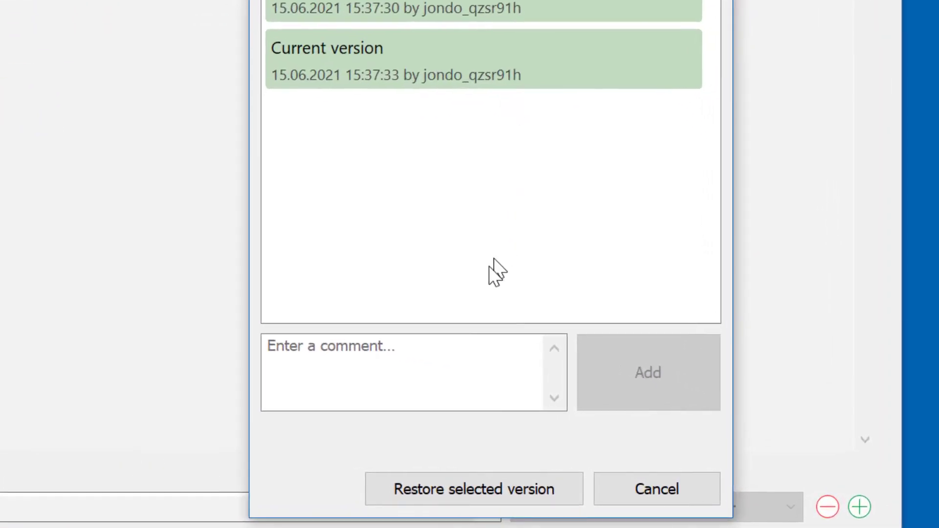
Add the comment "I changed the contents." to the version history and restore the "Best one" version.
{"action": "left_click", "coordinate": [425, 361]}
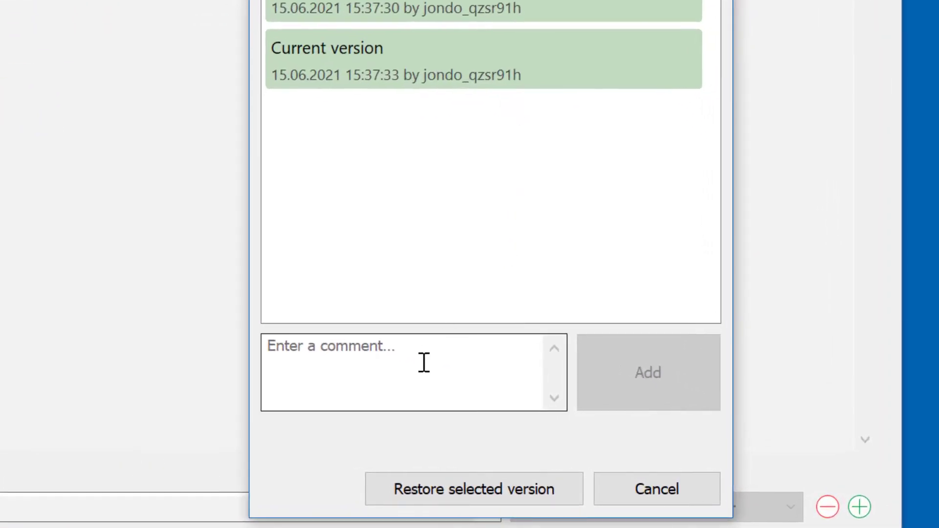
{"action": "type", "text": "I changed the contents."}
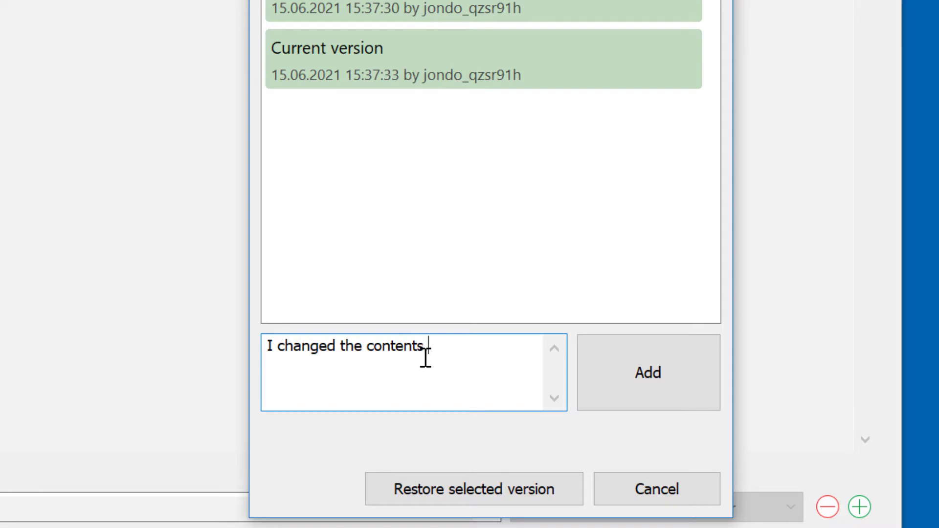
{"action": "left_click", "coordinate": [645, 383]}
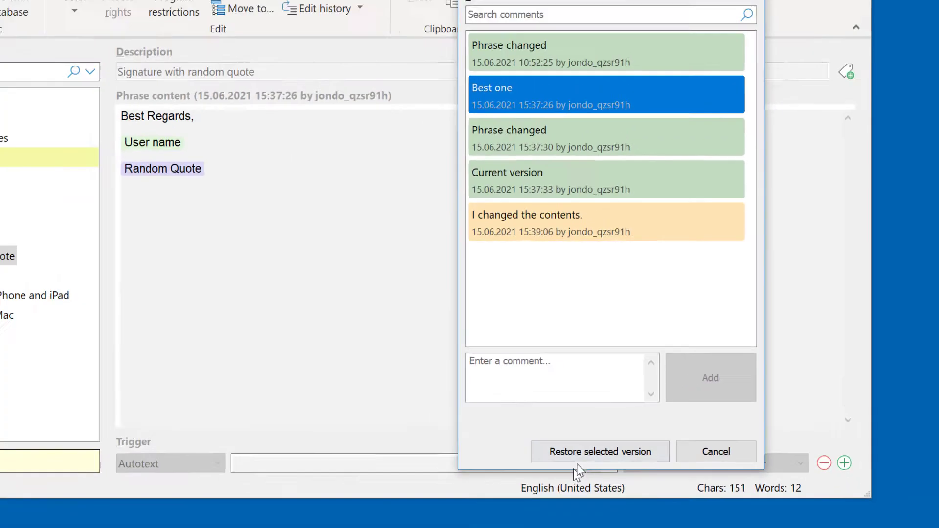
{"action": "left_click", "coordinate": [443, 489]}
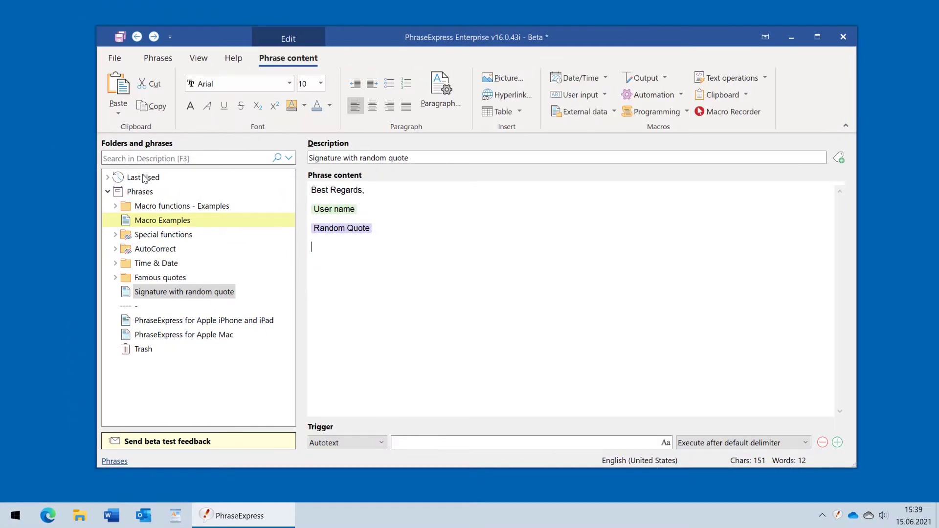
Open the language management for the Phrases root folder and rename the default language to English.
{"action": "left_click", "coordinate": [133, 193]}
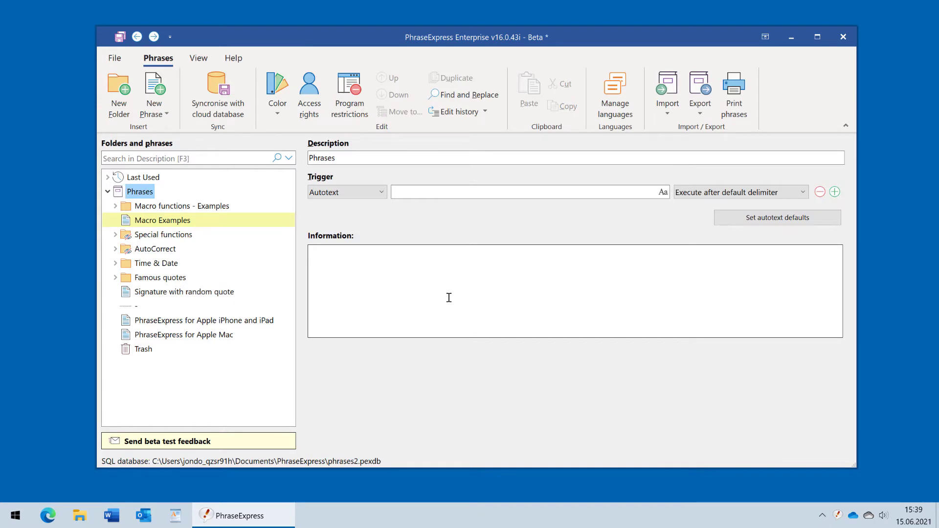
{"action": "left_click", "coordinate": [615, 104]}
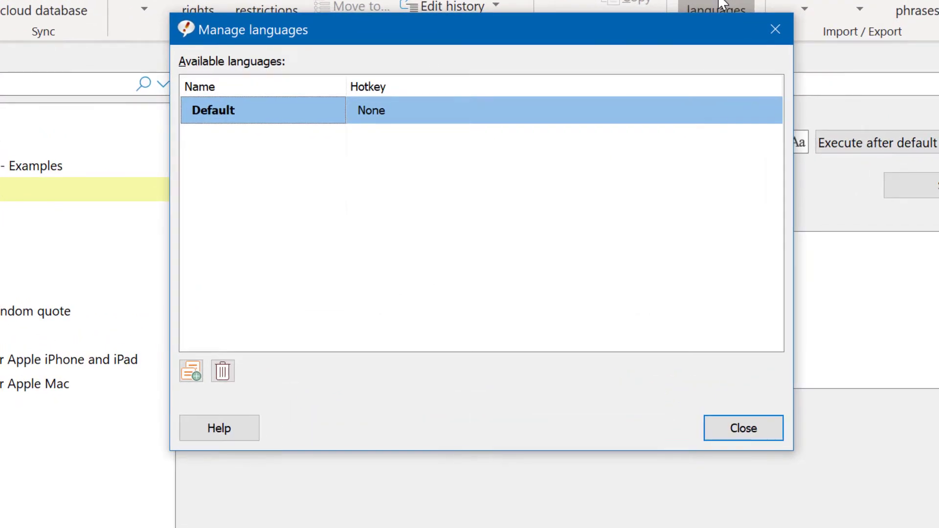
{"action": "key", "text": "F2"}
{"action": "type", "text": "English"}
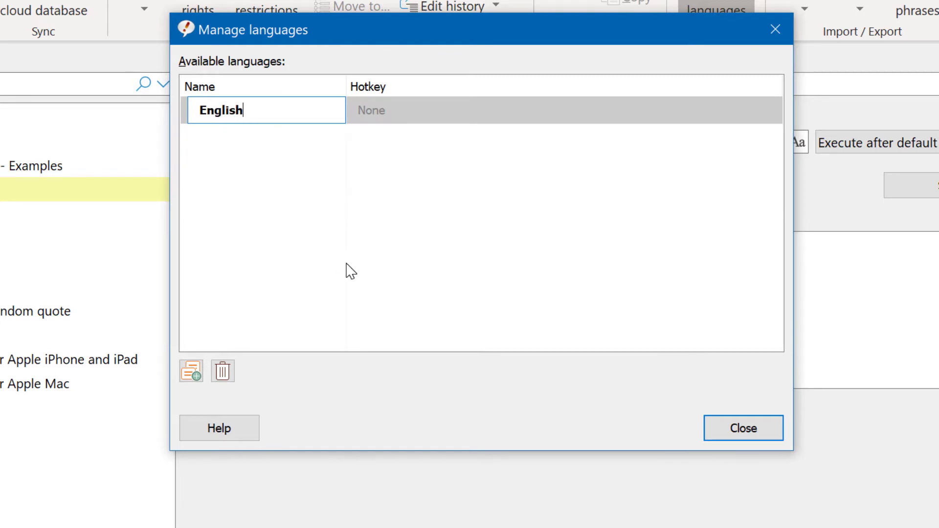
{"action": "key", "text": "Return"}
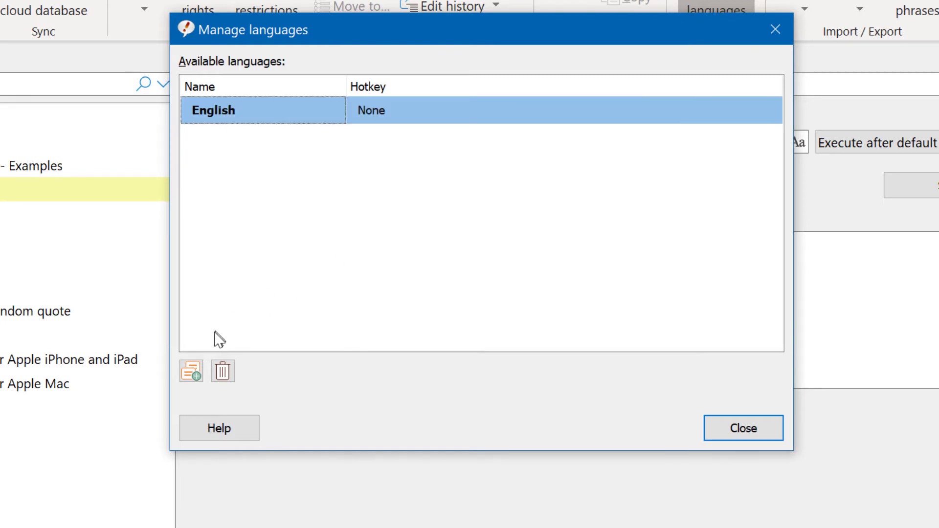
Add German as a second phrase language and close the language management.
{"action": "left_click", "coordinate": [196, 367]}
{"action": "type", "text": "German"}
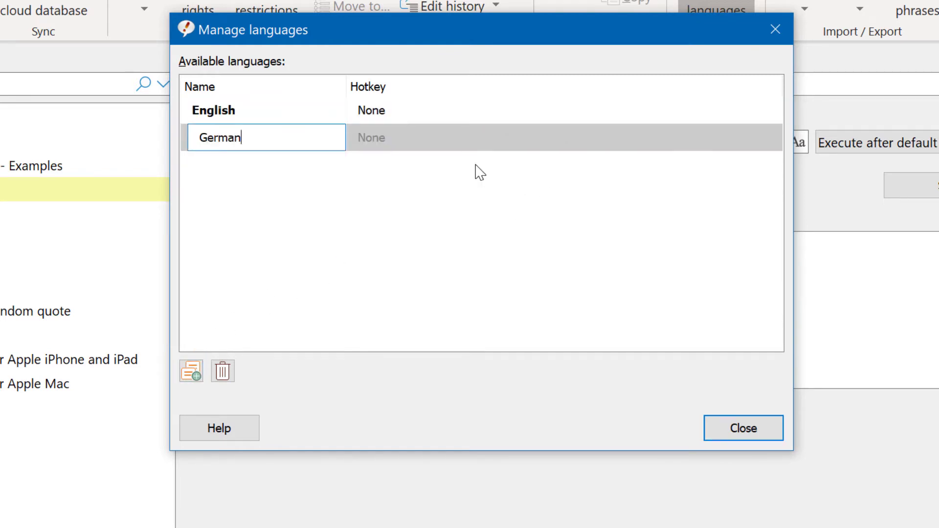
{"action": "key", "text": "Return"}
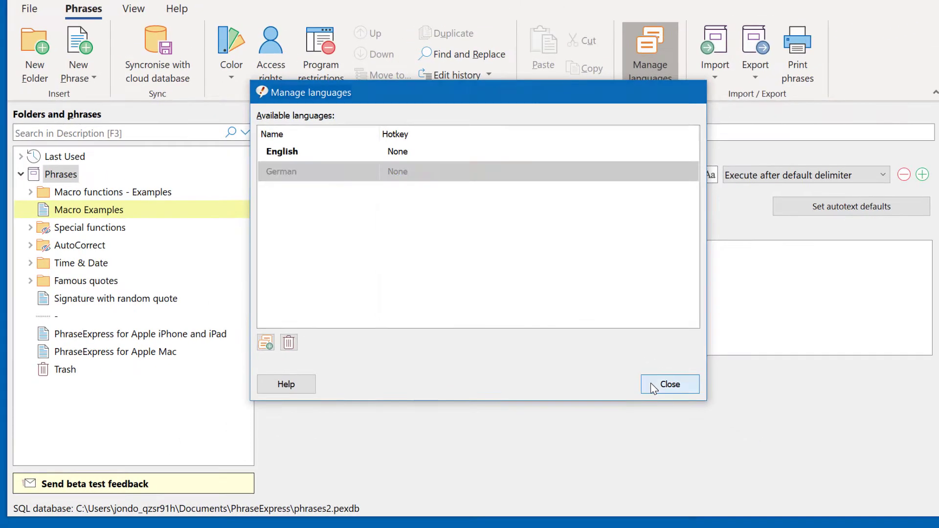
{"action": "left_click", "coordinate": [742, 427]}
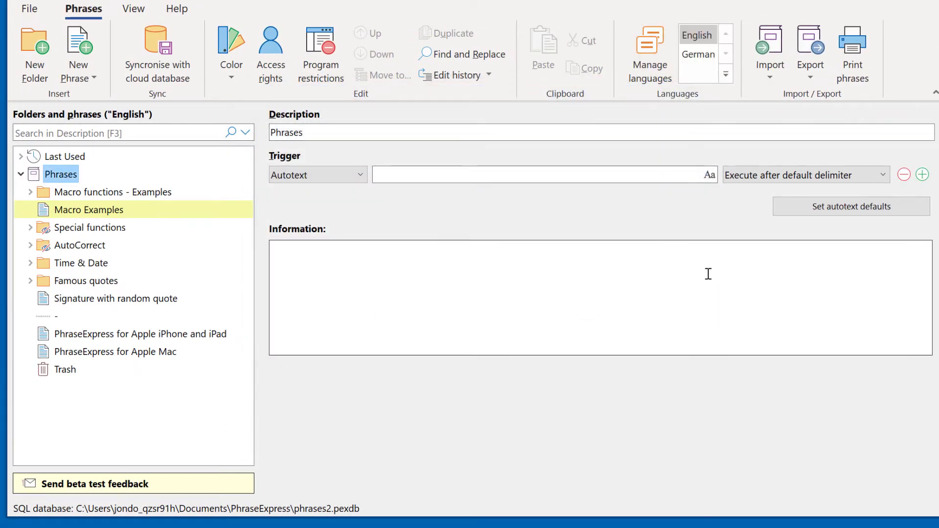
Switch the phrase tree to German and set the root folder's description to "Textbausteine".
{"action": "left_click", "coordinate": [705, 54]}
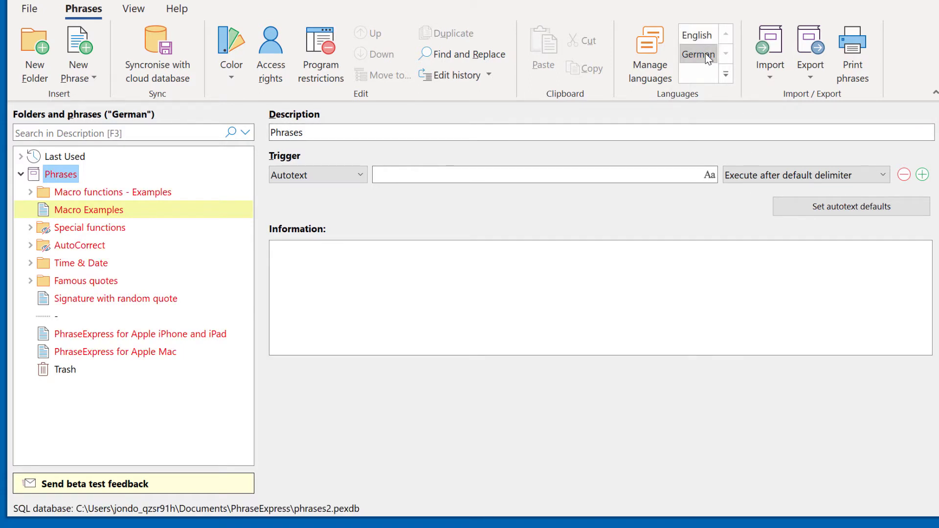
{"action": "left_click", "coordinate": [408, 247]}
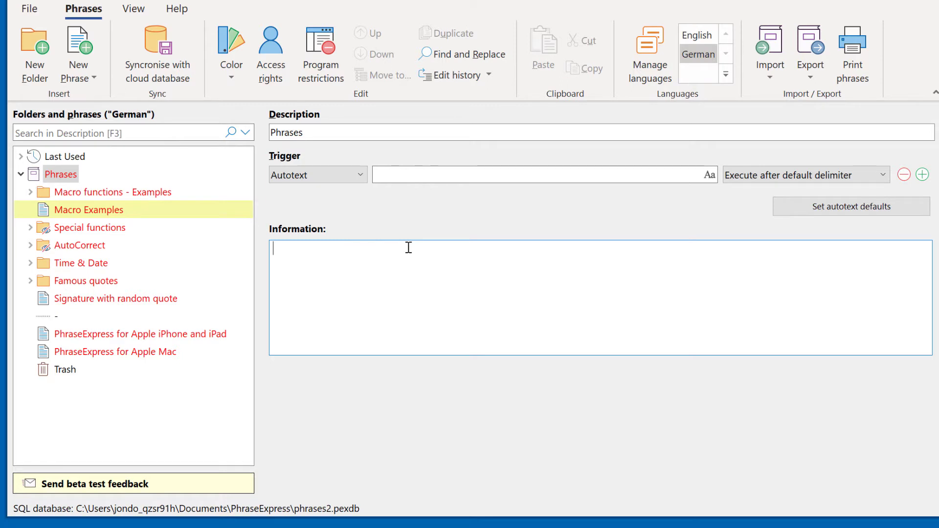
{"action": "left_click", "coordinate": [54, 174]}
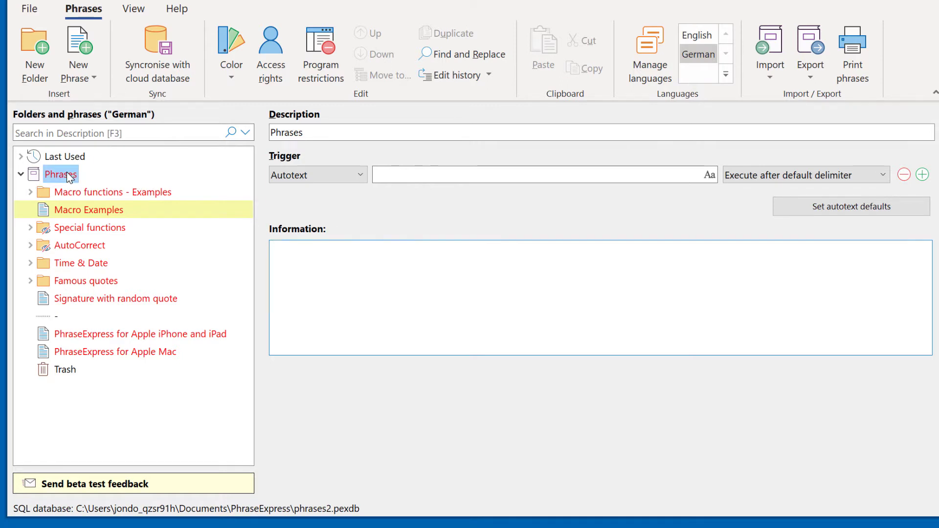
{"action": "type", "text": "Textbausteine"}
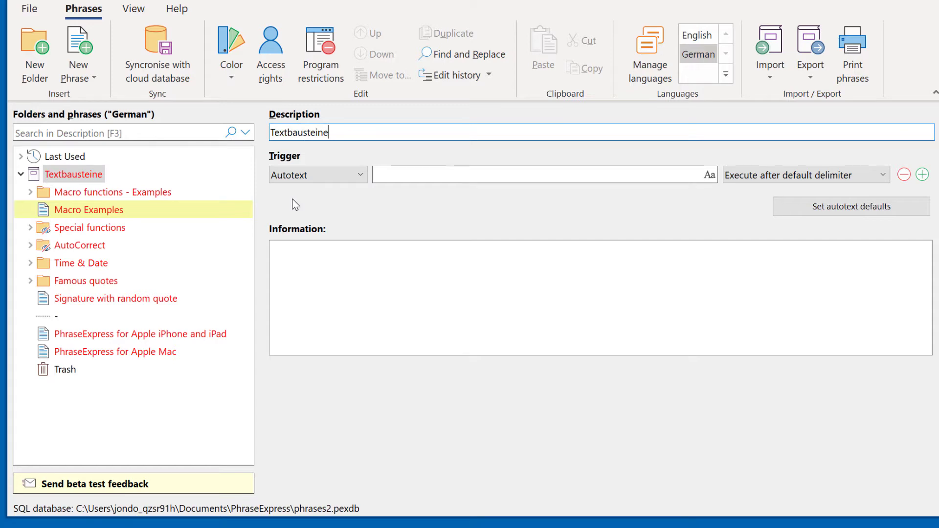
Open the translation settings for the Textbausteine folder and set the source language to English and the target language to German.
{"action": "right_click", "coordinate": [90, 175]}
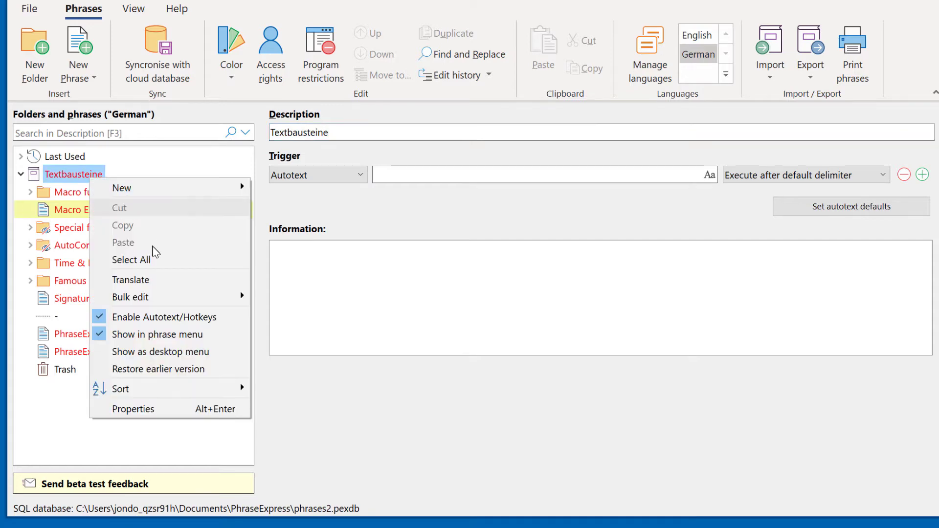
{"action": "left_click", "coordinate": [162, 284]}
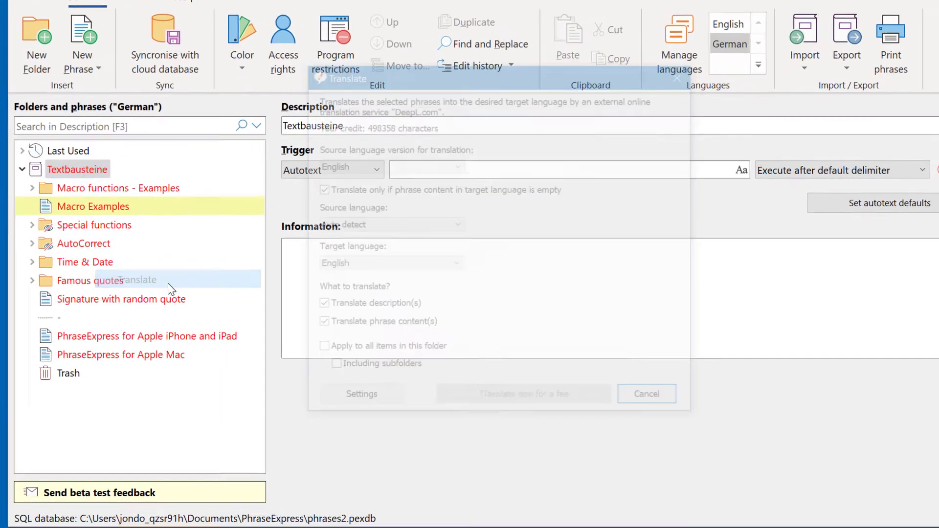
{"action": "left_click", "coordinate": [470, 210]}
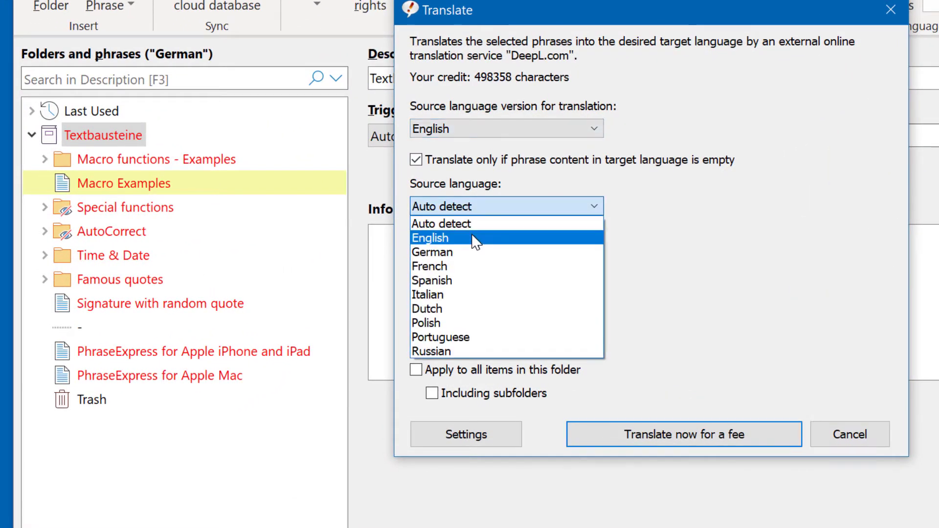
{"action": "left_click", "coordinate": [474, 240]}
{"action": "left_click", "coordinate": [500, 258]}
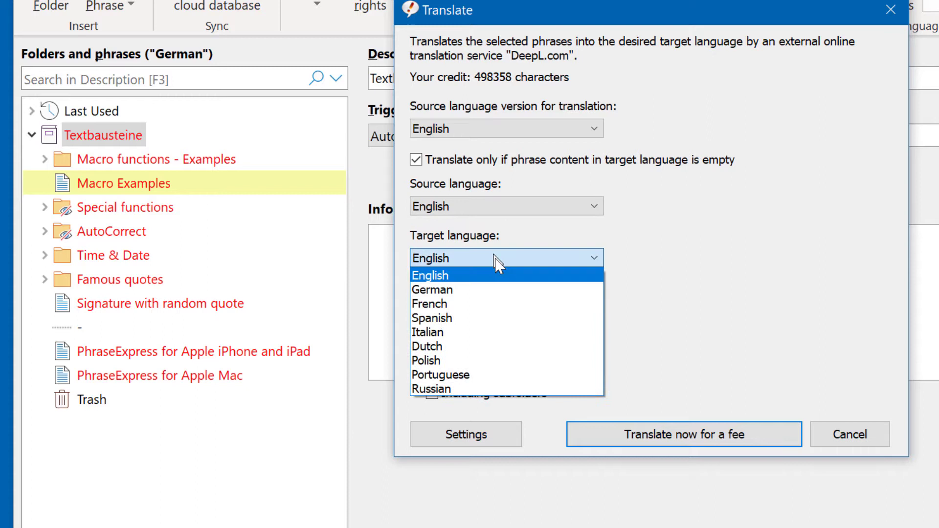
{"action": "left_click", "coordinate": [495, 292]}
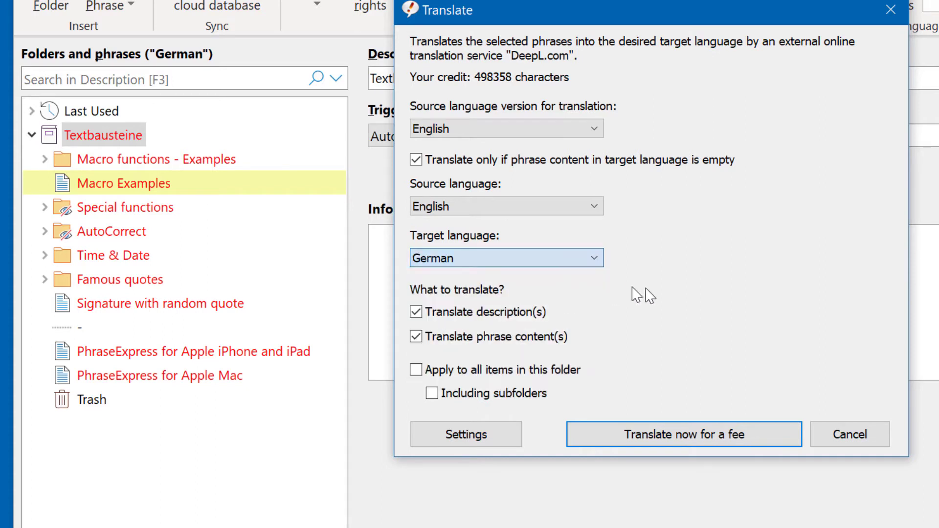
Exclude phrase contents from the translation, apply it to all items in this folder, and start the paid translation.
{"action": "left_click", "coordinate": [489, 337]}
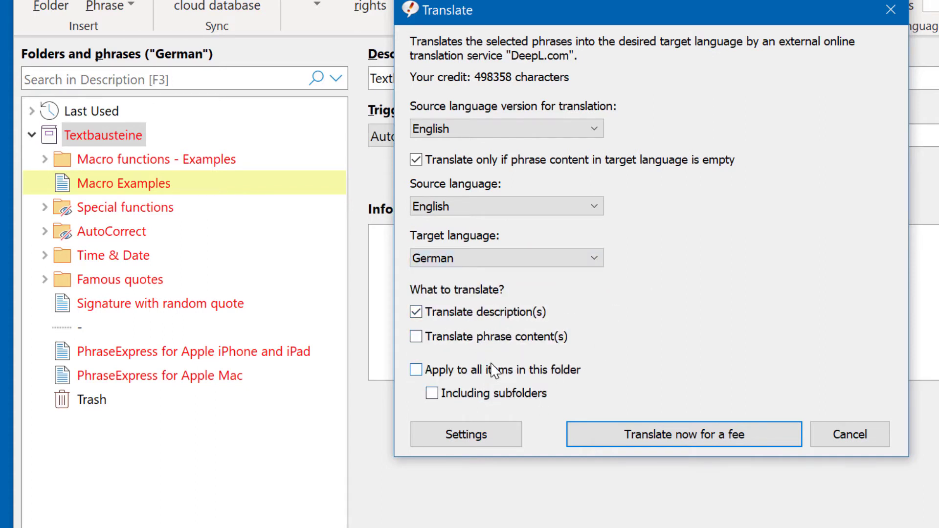
{"action": "left_click", "coordinate": [424, 370]}
{"action": "left_click", "coordinate": [687, 432]}
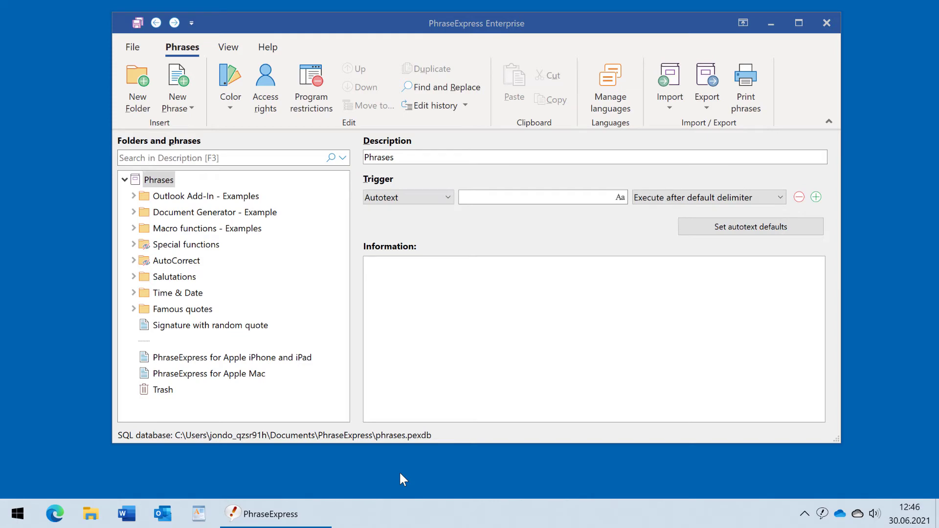
Start synchronizing the Phrases file with others and choose to share it with other users.
{"action": "left_click", "coordinate": [409, 342]}
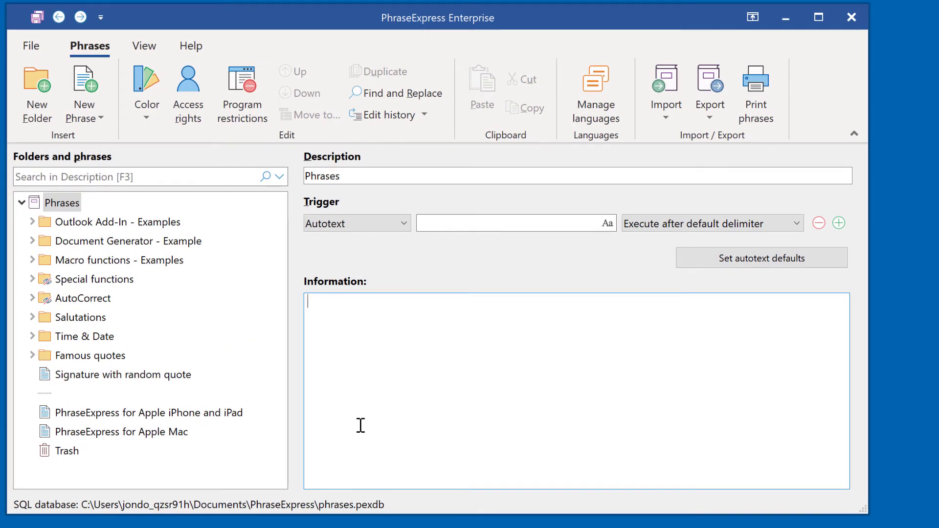
{"action": "left_click", "coordinate": [64, 204]}
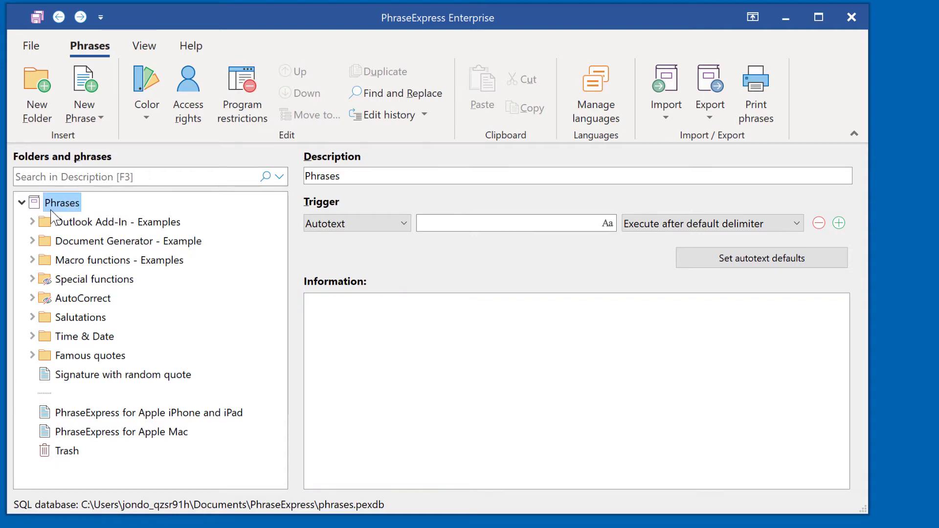
{"action": "left_click", "coordinate": [32, 48]}
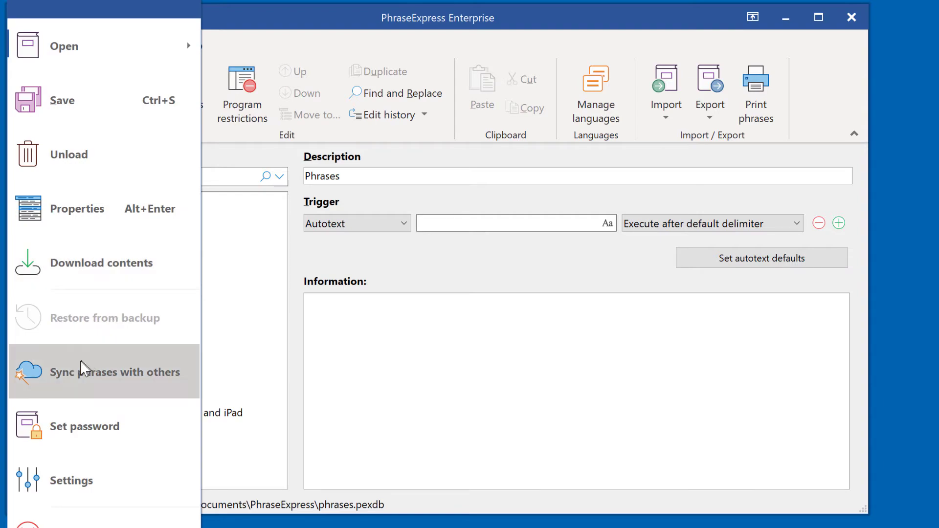
{"action": "left_click", "coordinate": [122, 374]}
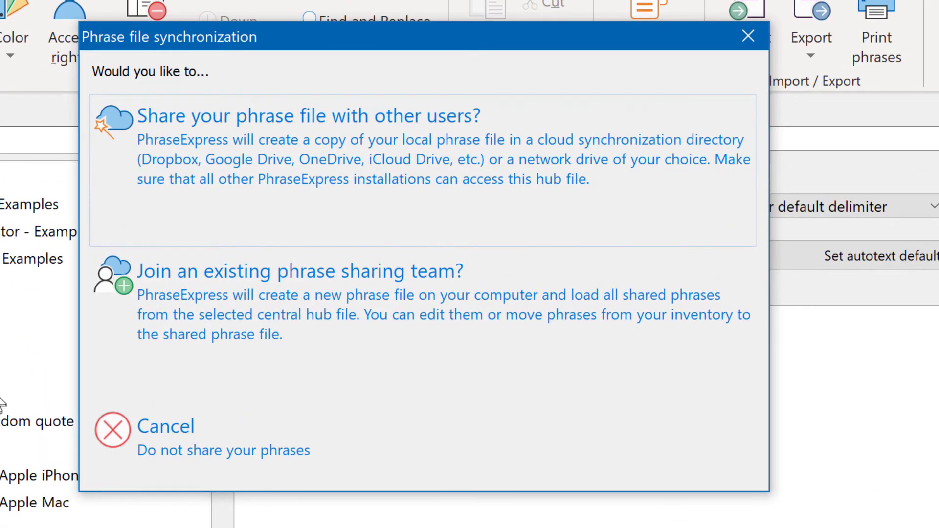
{"action": "left_click", "coordinate": [250, 154]}
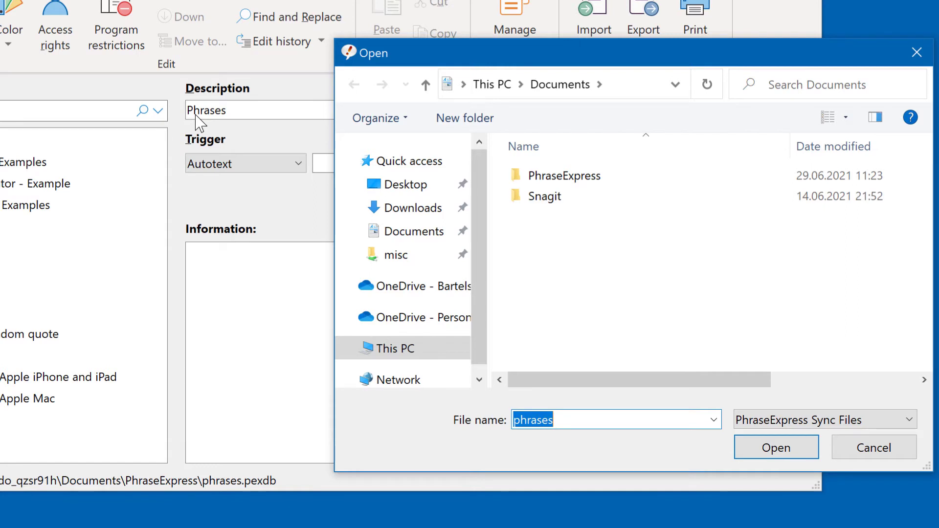
Create the shared hub file "phrases" in the pexsharing folder of the misc network share.
{"action": "left_click", "coordinate": [377, 256]}
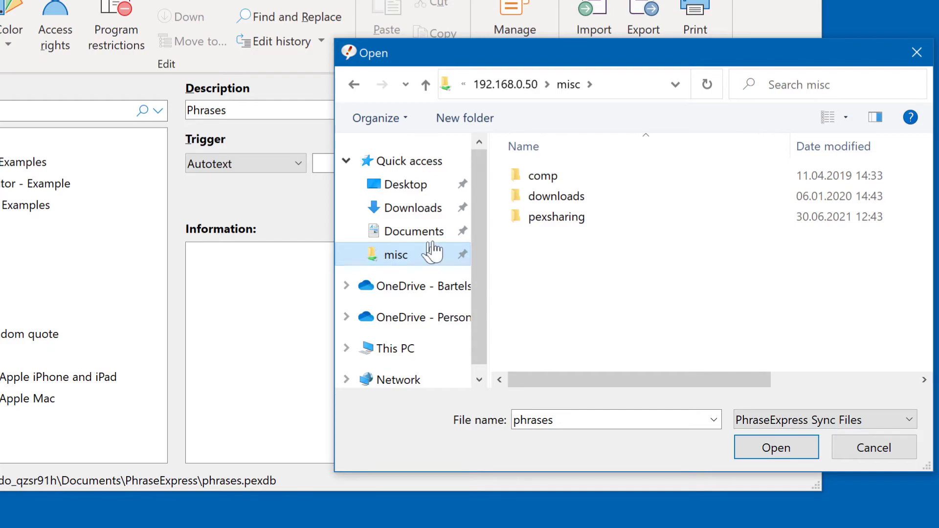
{"action": "double_click", "coordinate": [583, 217]}
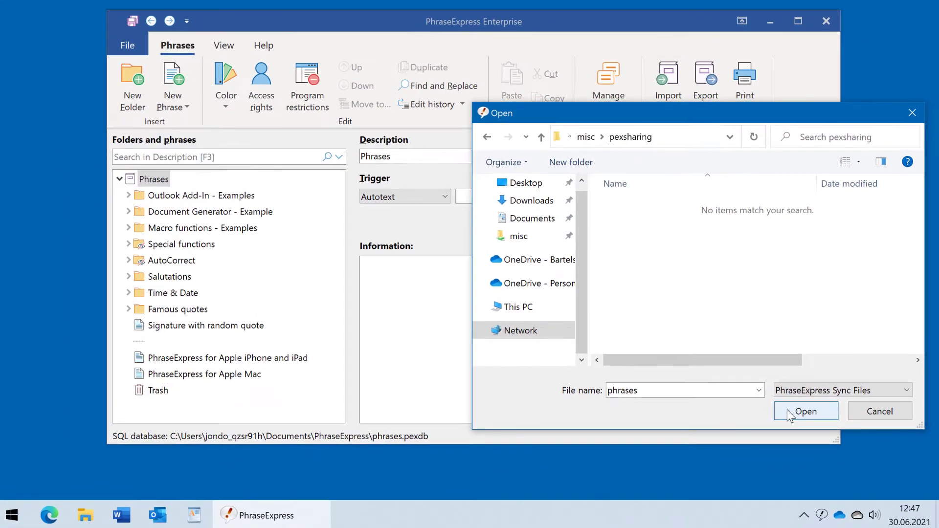
{"action": "left_click", "coordinate": [776, 447]}
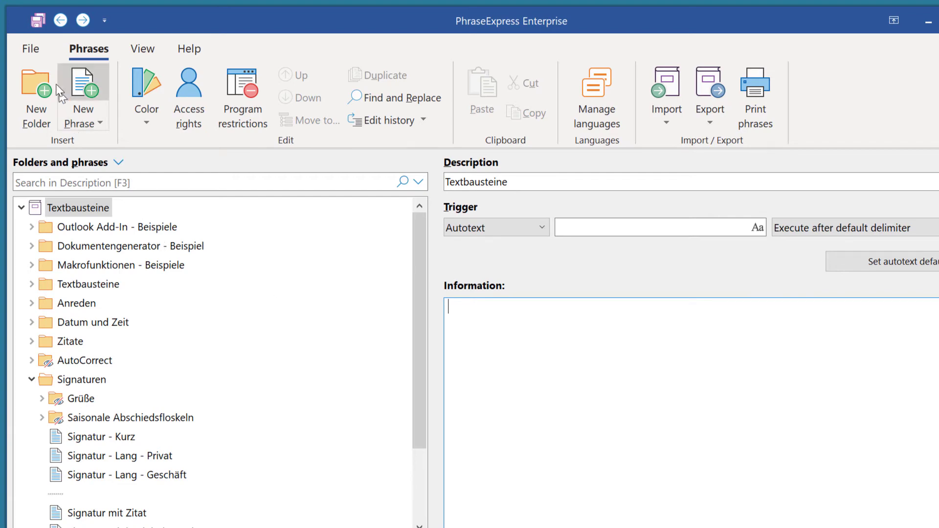
Start synchronizing phrases with others and choose to join an existing phrase sharing team.
{"action": "left_click", "coordinate": [30, 49]}
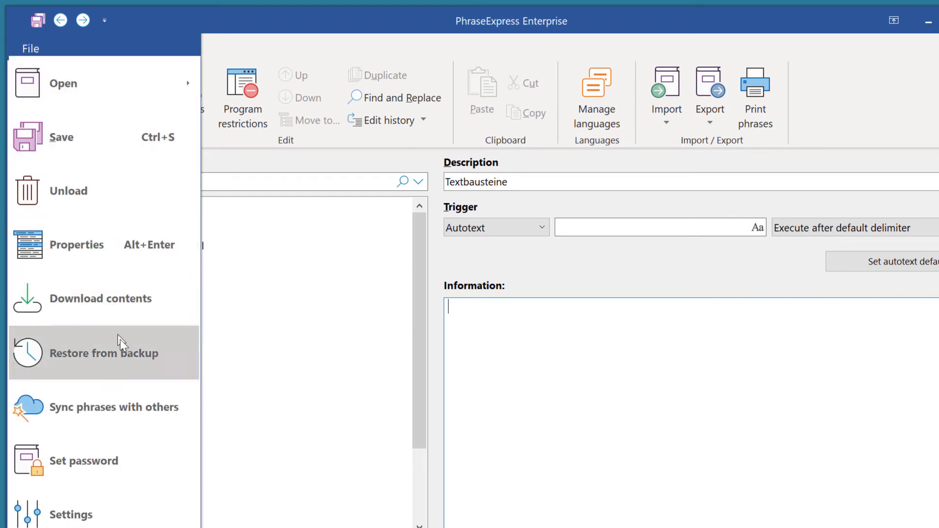
{"action": "left_click", "coordinate": [153, 407]}
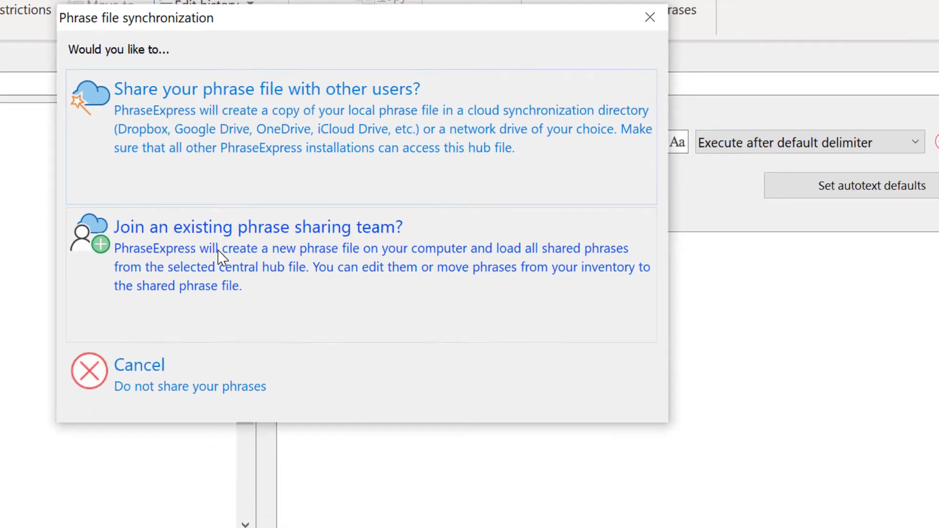
{"action": "left_click", "coordinate": [281, 323]}
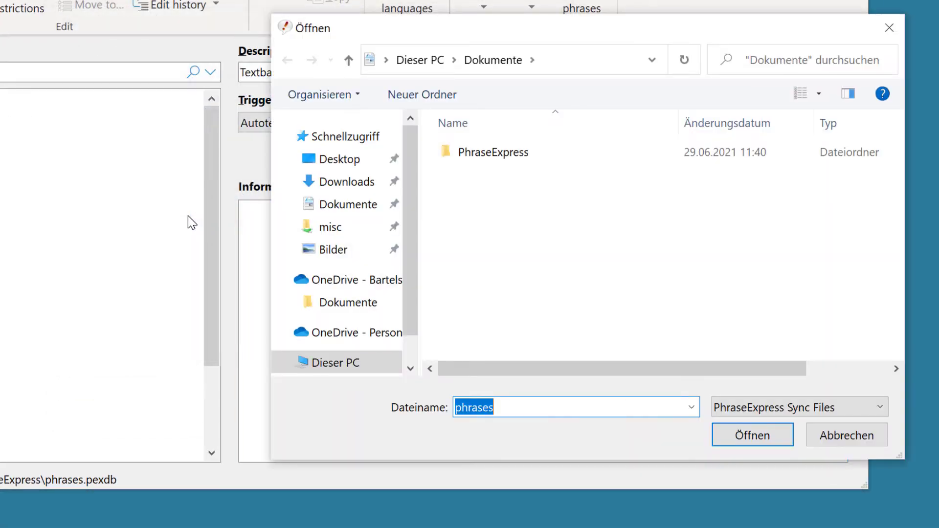
Open the hub file phrases.pexdbhub from the pexsharing folder of the misc share and import the local data into the shared file.
{"action": "left_click", "coordinate": [326, 228]}
{"action": "double_click", "coordinate": [487, 192]}
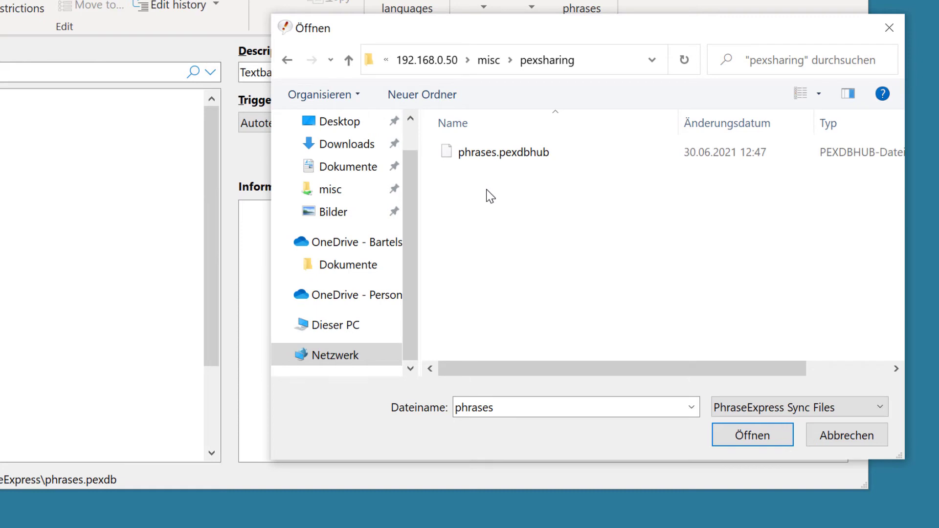
{"action": "left_click", "coordinate": [514, 152]}
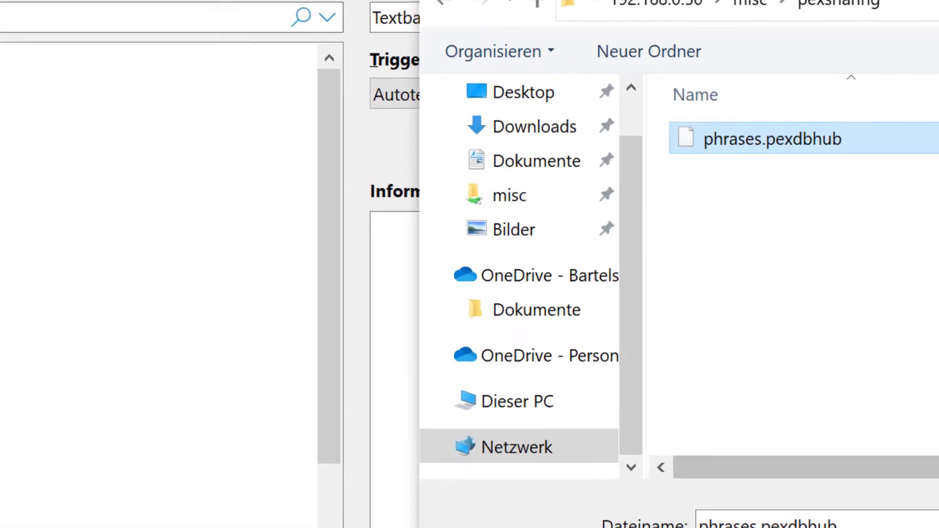
{"action": "left_click", "coordinate": [752, 435]}
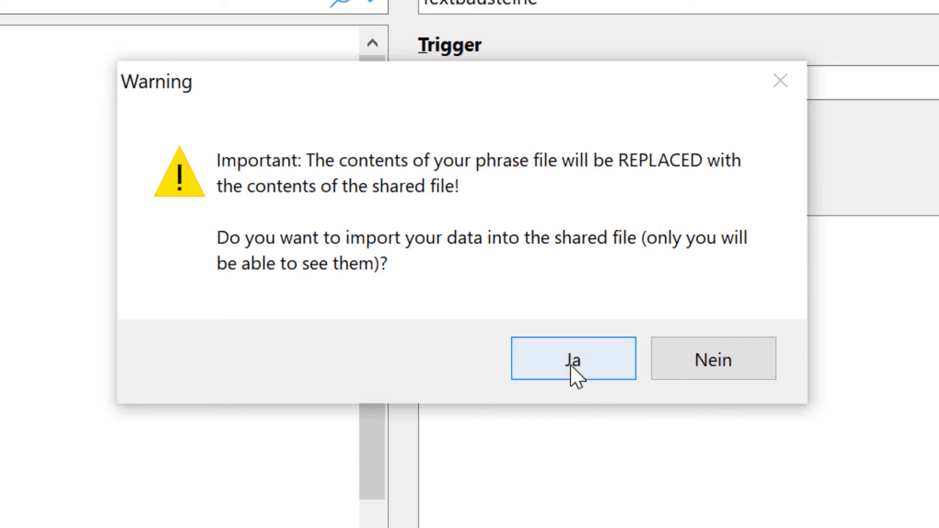
{"action": "left_click", "coordinate": [573, 377]}
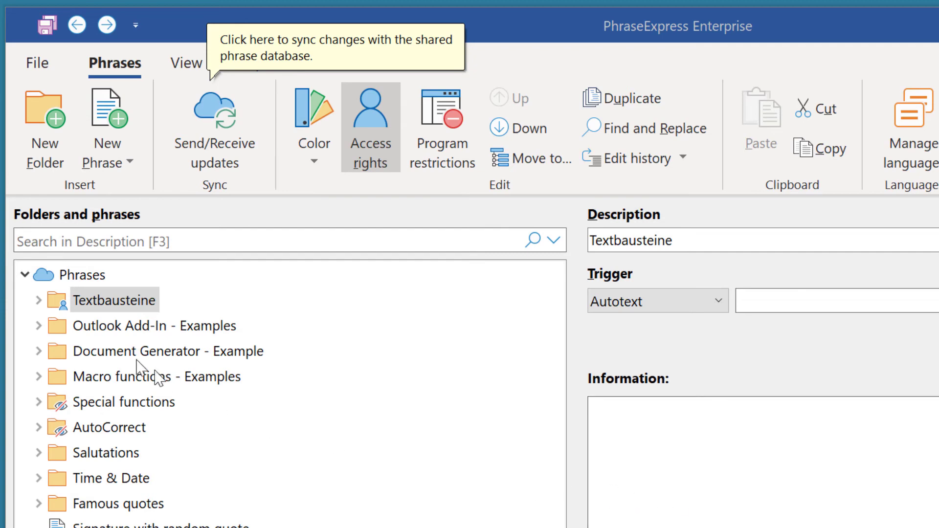
Move the Datum und Zeit folder out of Textbausteine to the top level of Phrases, below Outlook Add-In - Examples.
{"action": "left_click", "coordinate": [37, 301]}
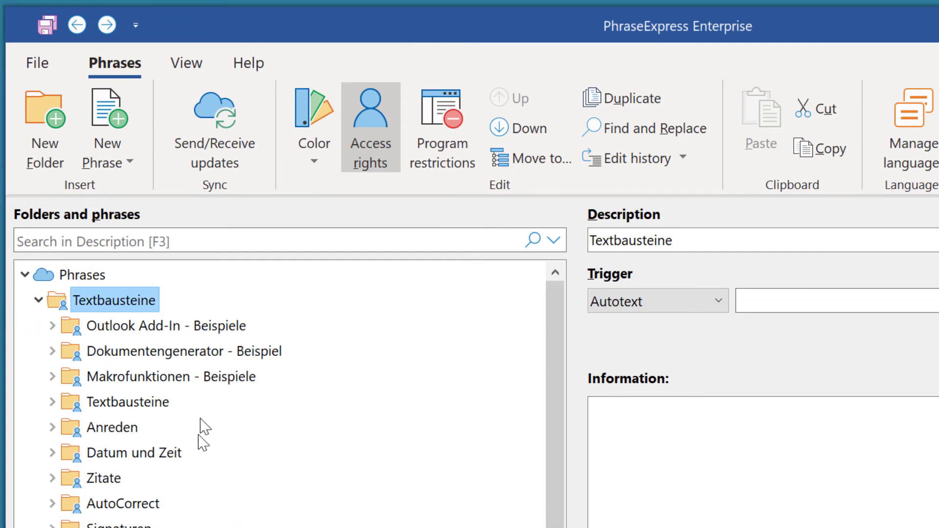
{"action": "left_click", "coordinate": [166, 457]}
{"action": "left_click_drag", "start_coordinate": [166, 457], "coordinate": [364, 435]}
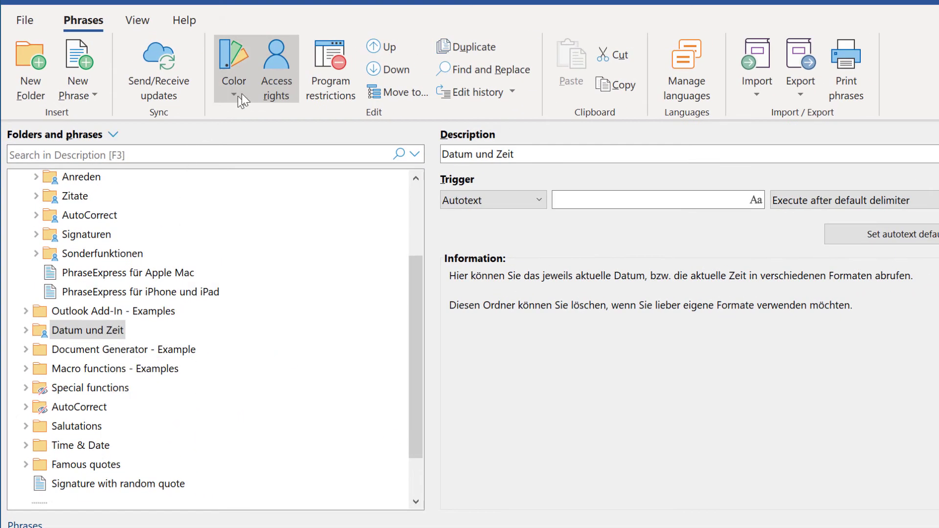
Extend the edit permission of the Datum und Zeit folder to other users and send the update to the shared phrase database.
{"action": "left_click", "coordinate": [265, 54]}
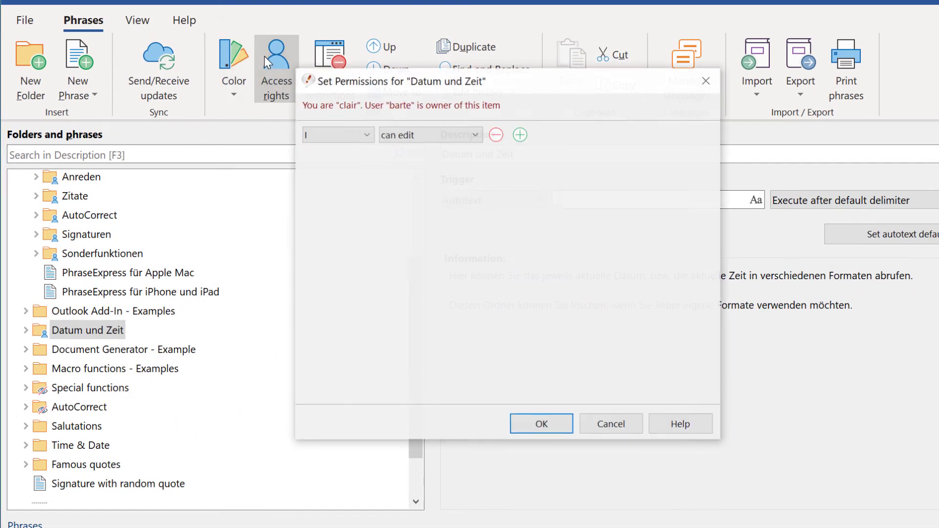
{"action": "left_click", "coordinate": [357, 136]}
{"action": "left_click", "coordinate": [354, 146]}
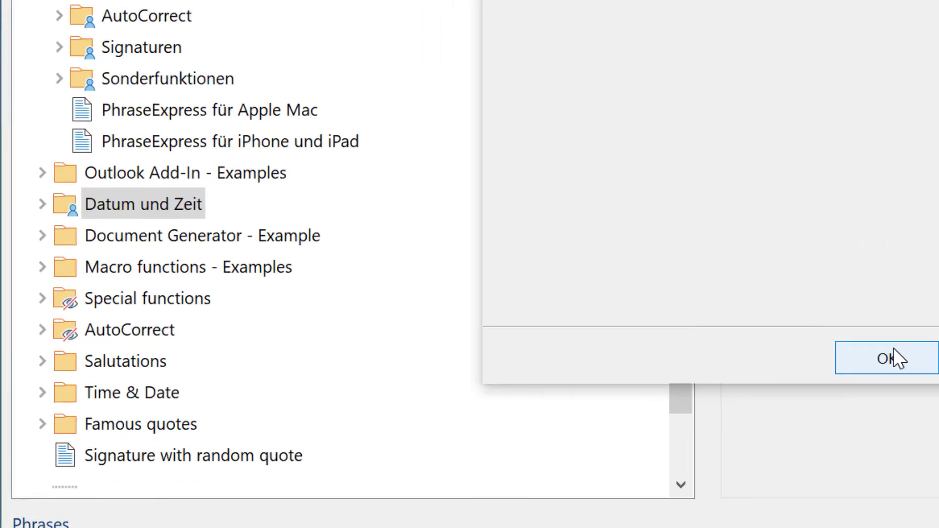
{"action": "left_click", "coordinate": [543, 424]}
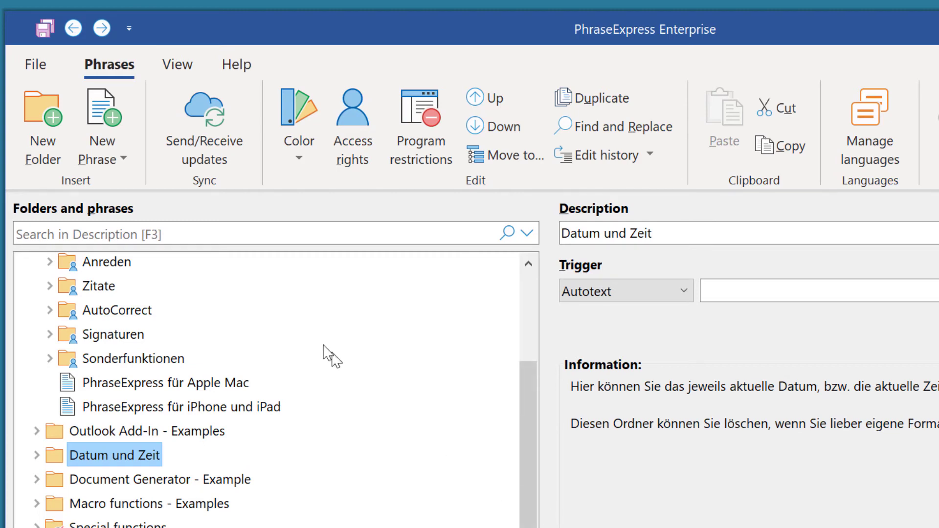
{"action": "left_click", "coordinate": [219, 130]}
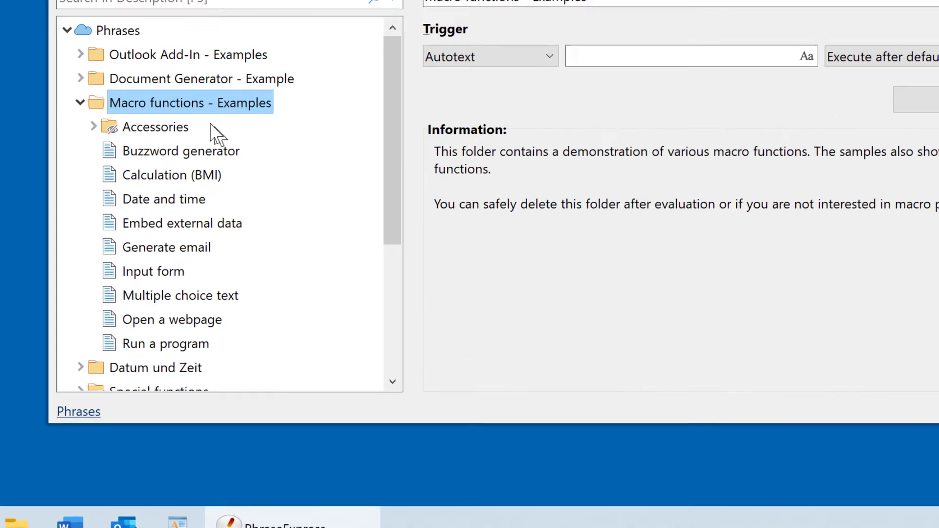
Sort the Macro functions - Examples folder by description in Z » A order.
{"action": "right_click", "coordinate": [200, 230]}
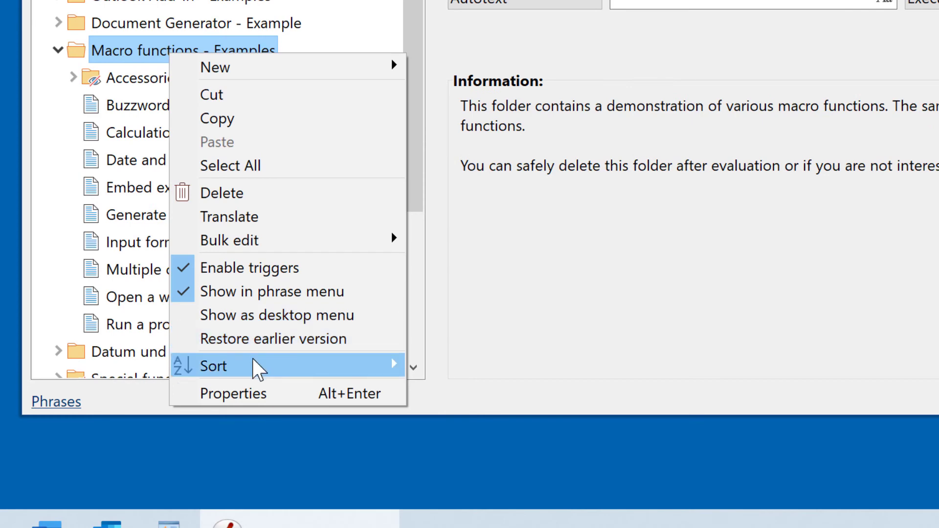
{"action": "mouse_move", "coordinate": [254, 364]}
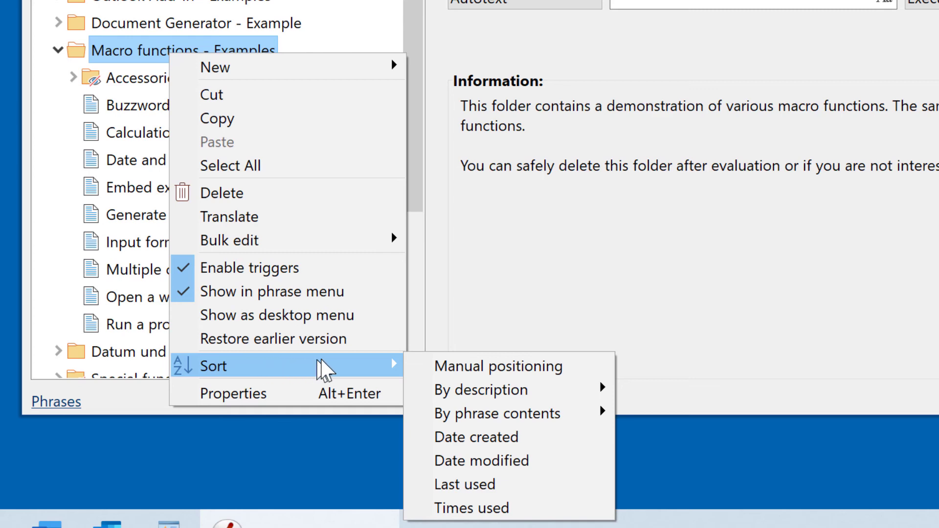
{"action": "mouse_move", "coordinate": [474, 400]}
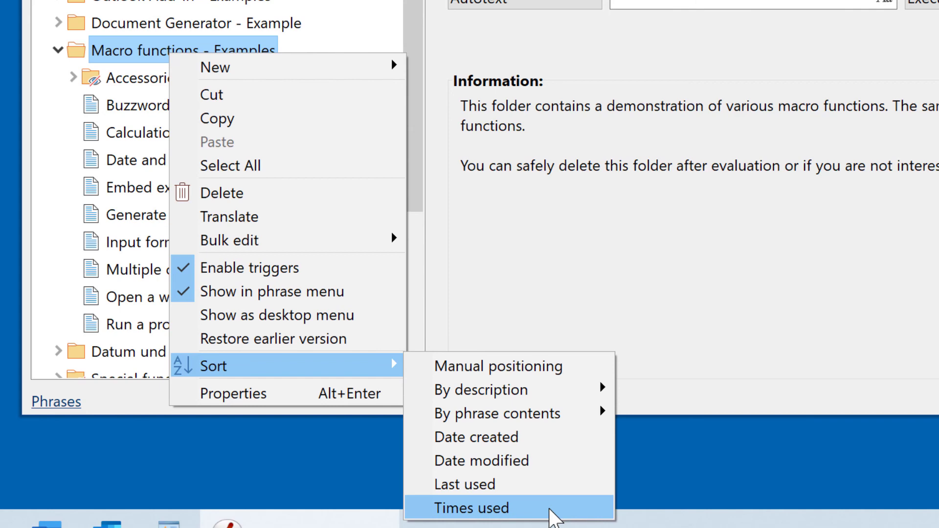
{"action": "mouse_move", "coordinate": [524, 390]}
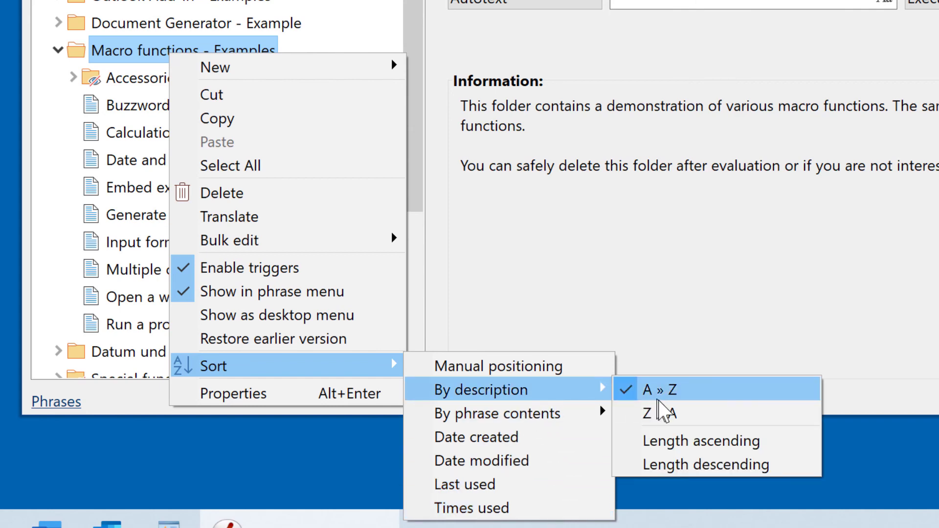
{"action": "left_click", "coordinate": [680, 415]}
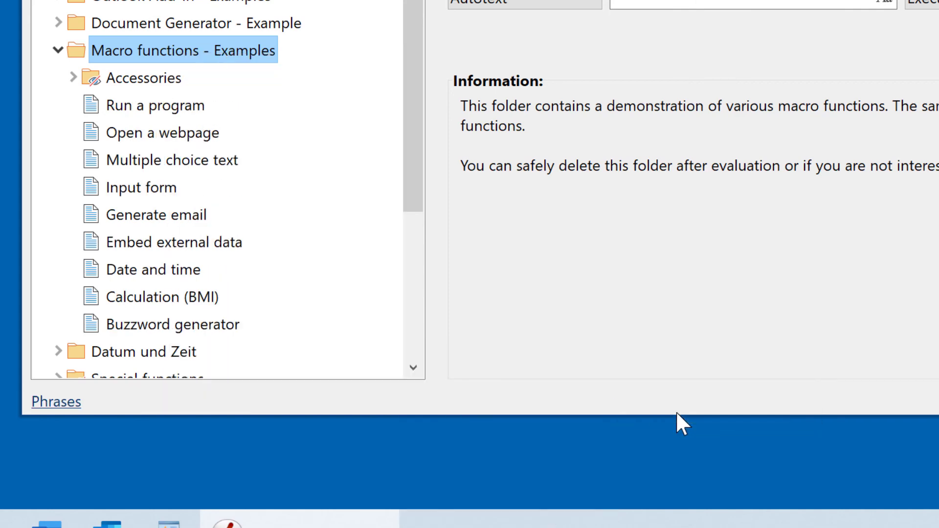